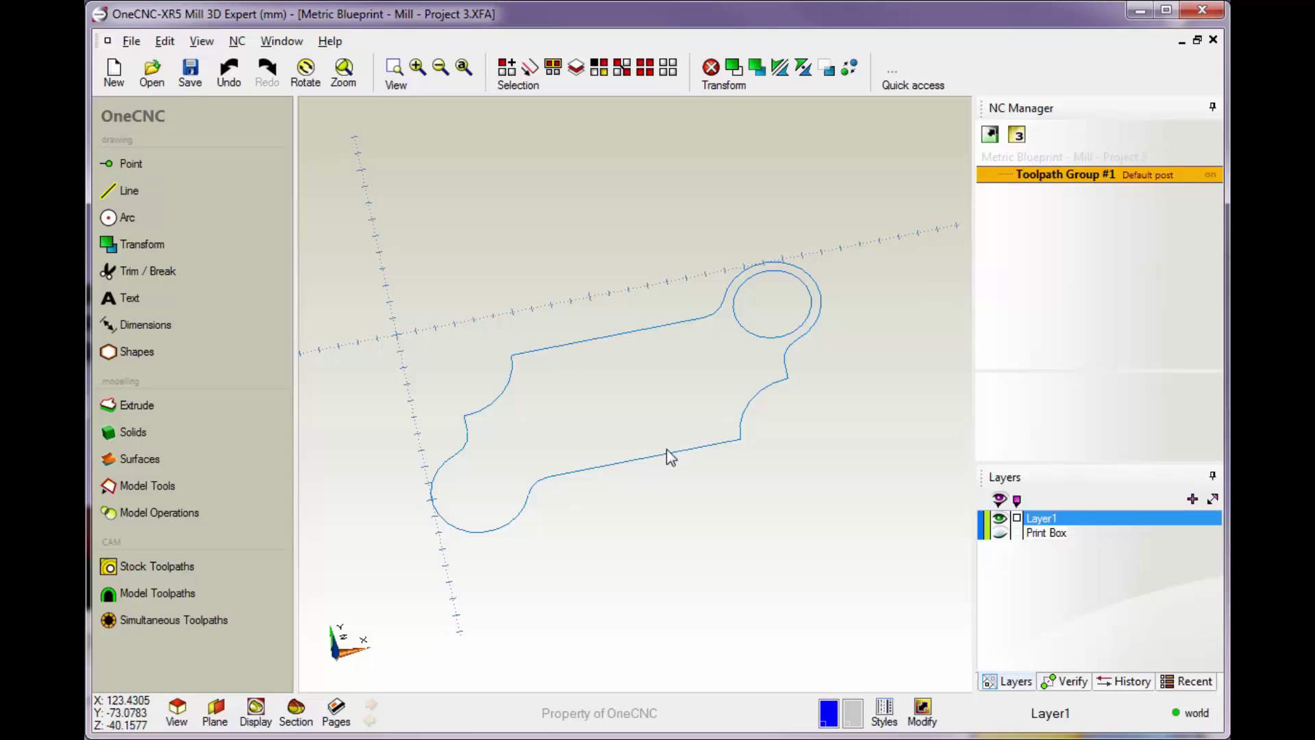
Zoom in and orbit the link-shaped part outline to see it nearly edge-on from below
{"action": "scroll", "coordinate": [670, 459], "scroll_direction": "up", "scroll_amount": 1}
{"action": "mouse_move", "coordinate": [671, 459]}
{"action": "middle_mouse_down"}
{"action": "mouse_move", "coordinate": [783, 431]}
{"action": "mouse_move", "coordinate": [628, 299]}
{"action": "mouse_move", "coordinate": [705, 379]}
{"action": "mouse_move", "coordinate": [672, 443]}
{"action": "middle_mouse_up"}
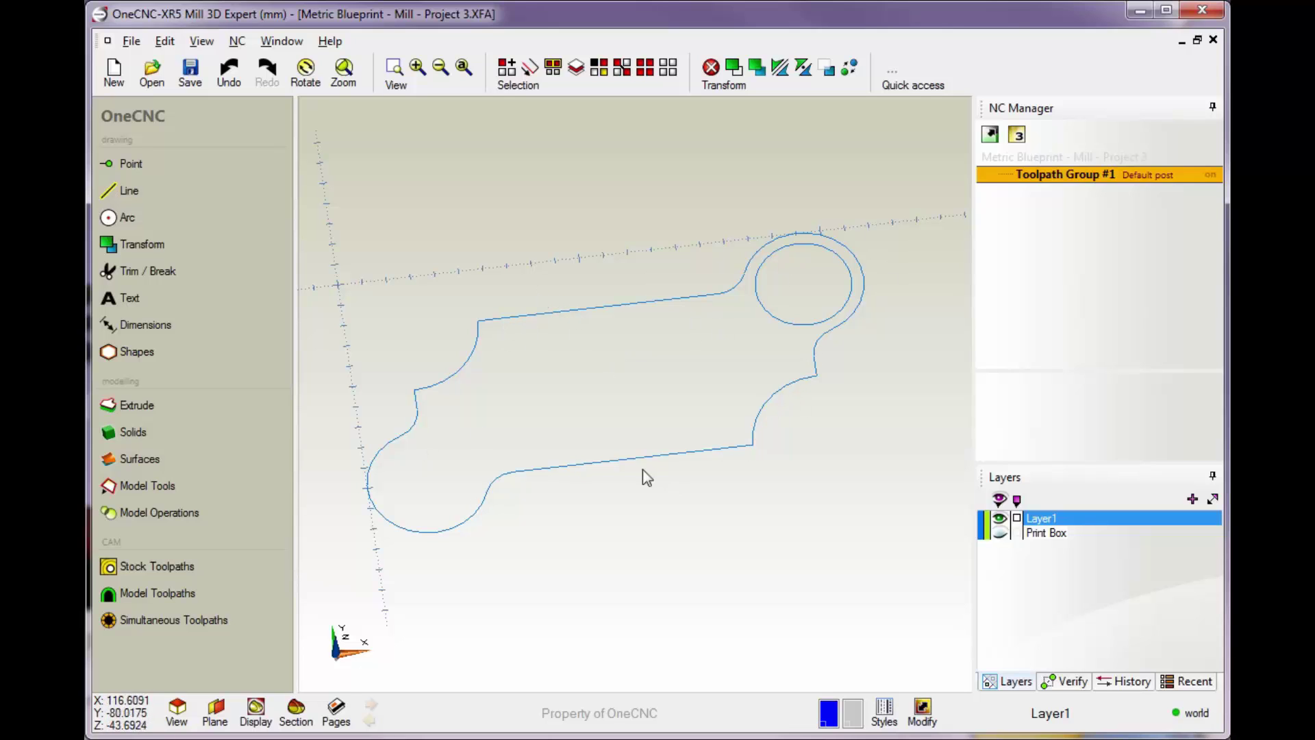
{"action": "middle_click_drag", "start_coordinate": [643, 475], "coordinate": [671, 450]}
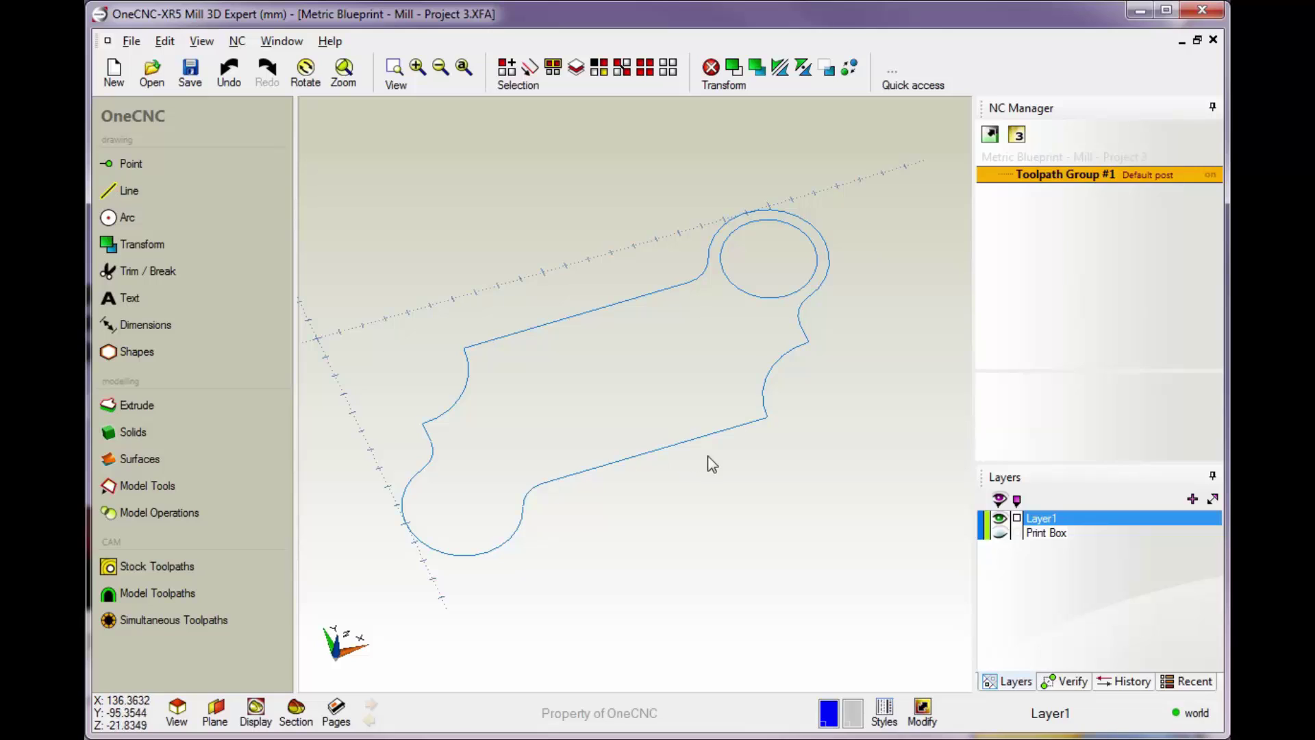
Start a Chamfer edge toolpath and chain the whole outer profile, excluding the inner circle
{"action": "left_click", "coordinate": [182, 570]}
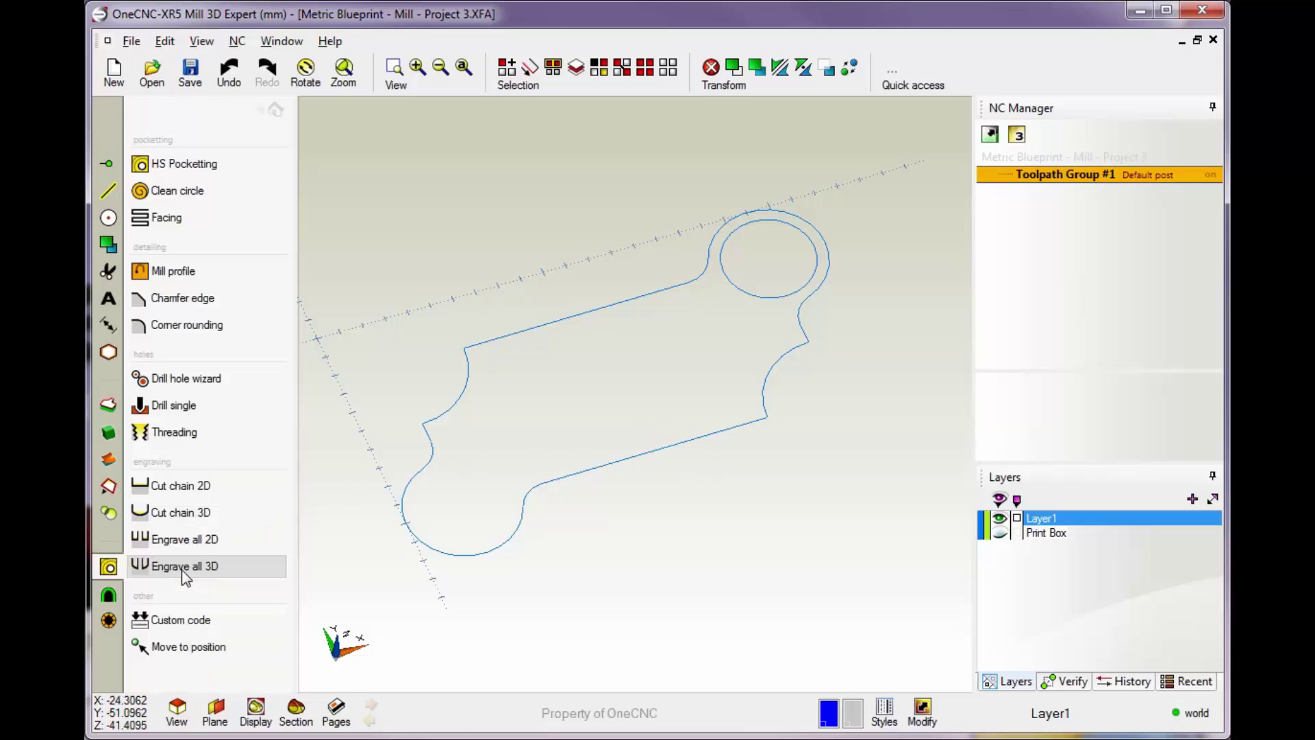
{"action": "left_click", "coordinate": [174, 301]}
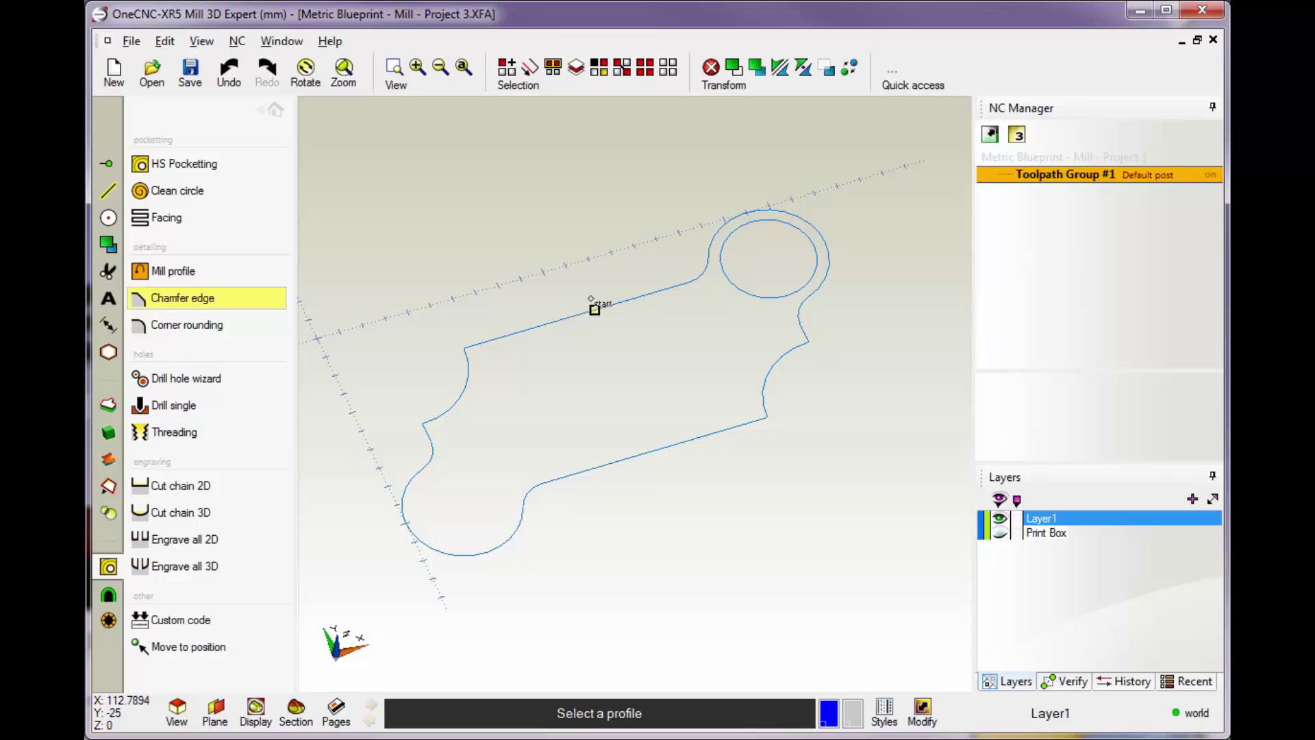
{"action": "left_click", "coordinate": [593, 309]}
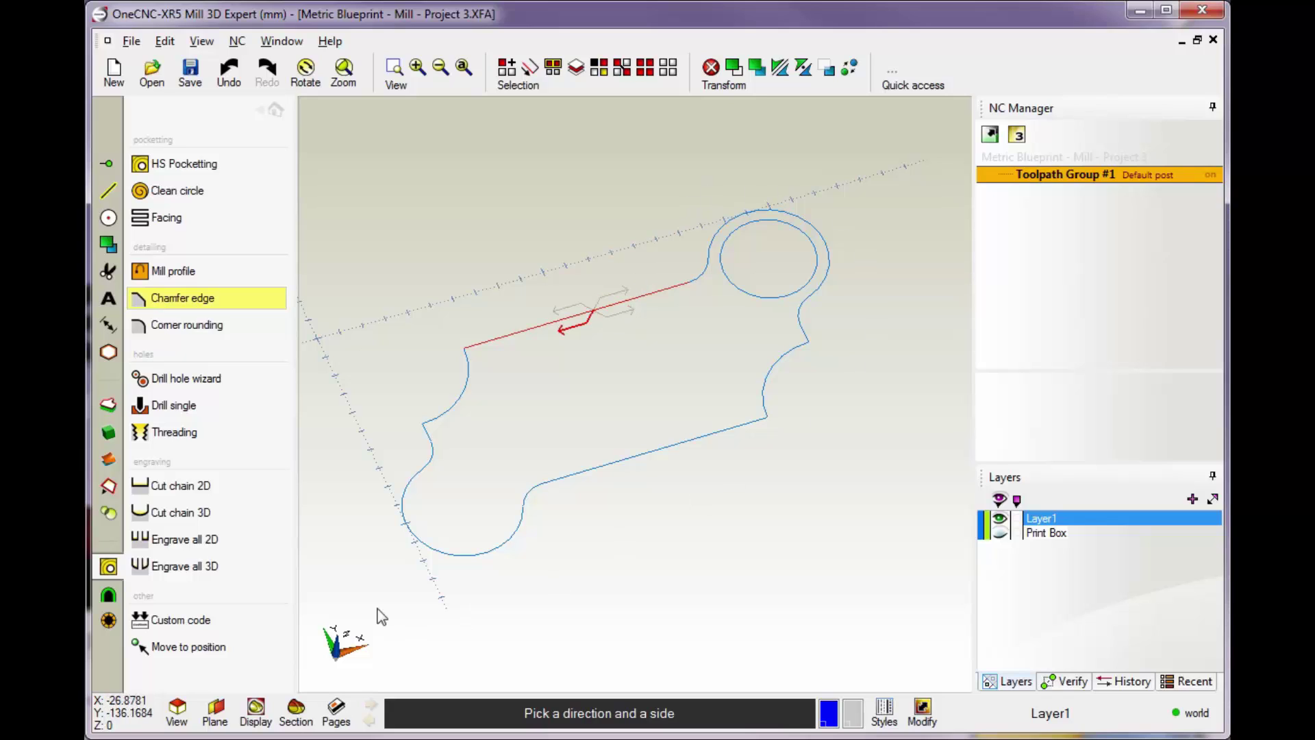
{"action": "left_click", "coordinate": [619, 299]}
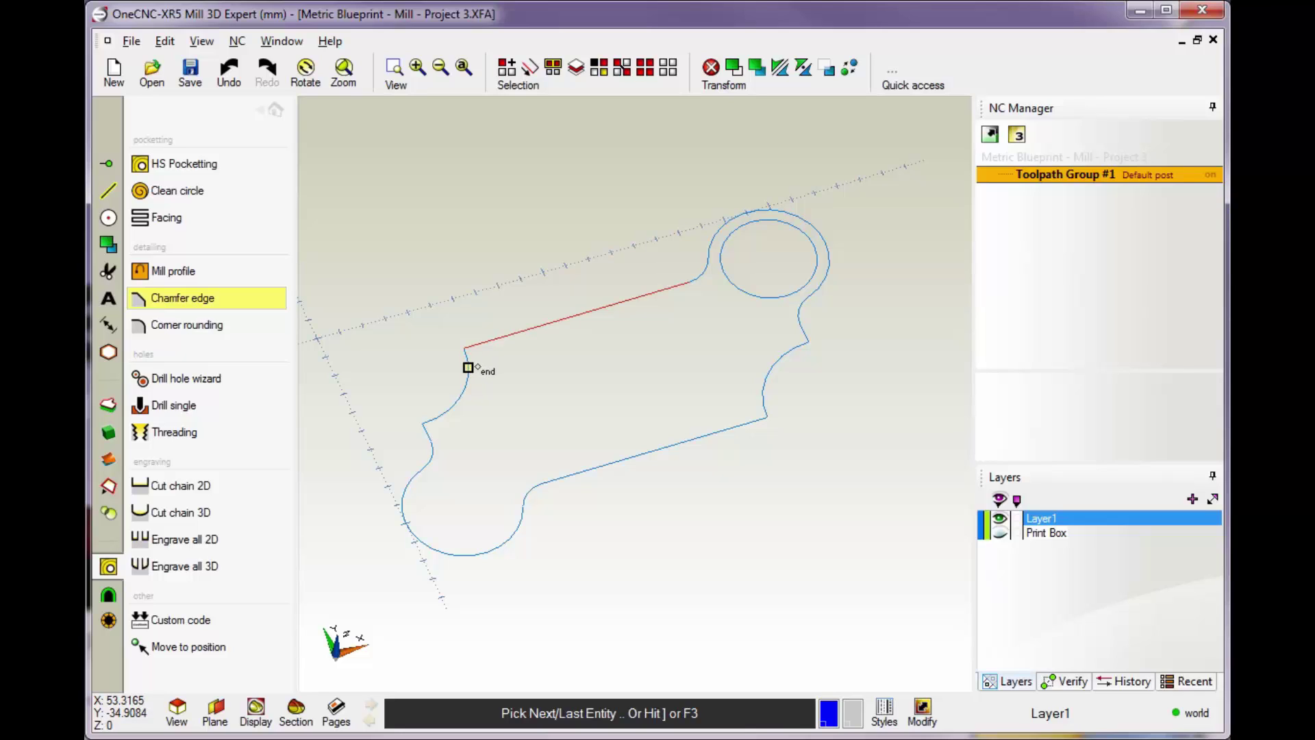
{"action": "left_click", "coordinate": [493, 326]}
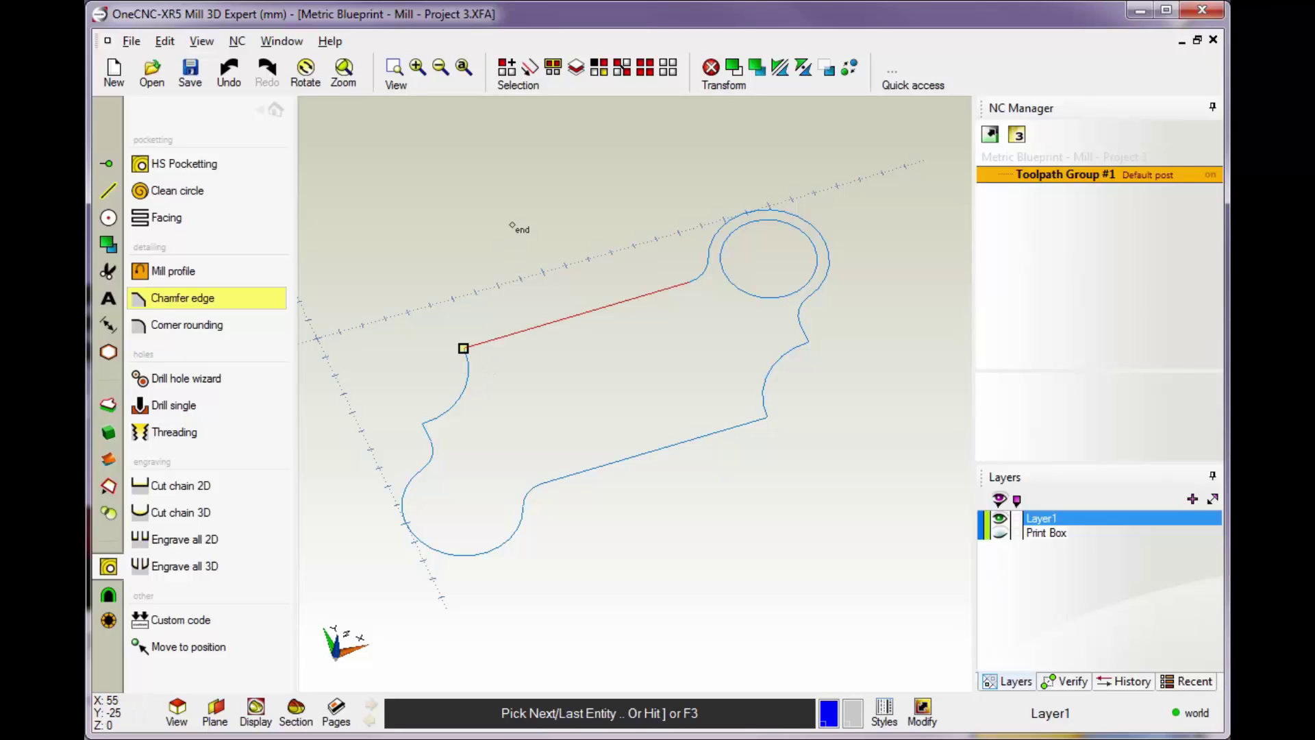
{"action": "key", "text": "F3"}
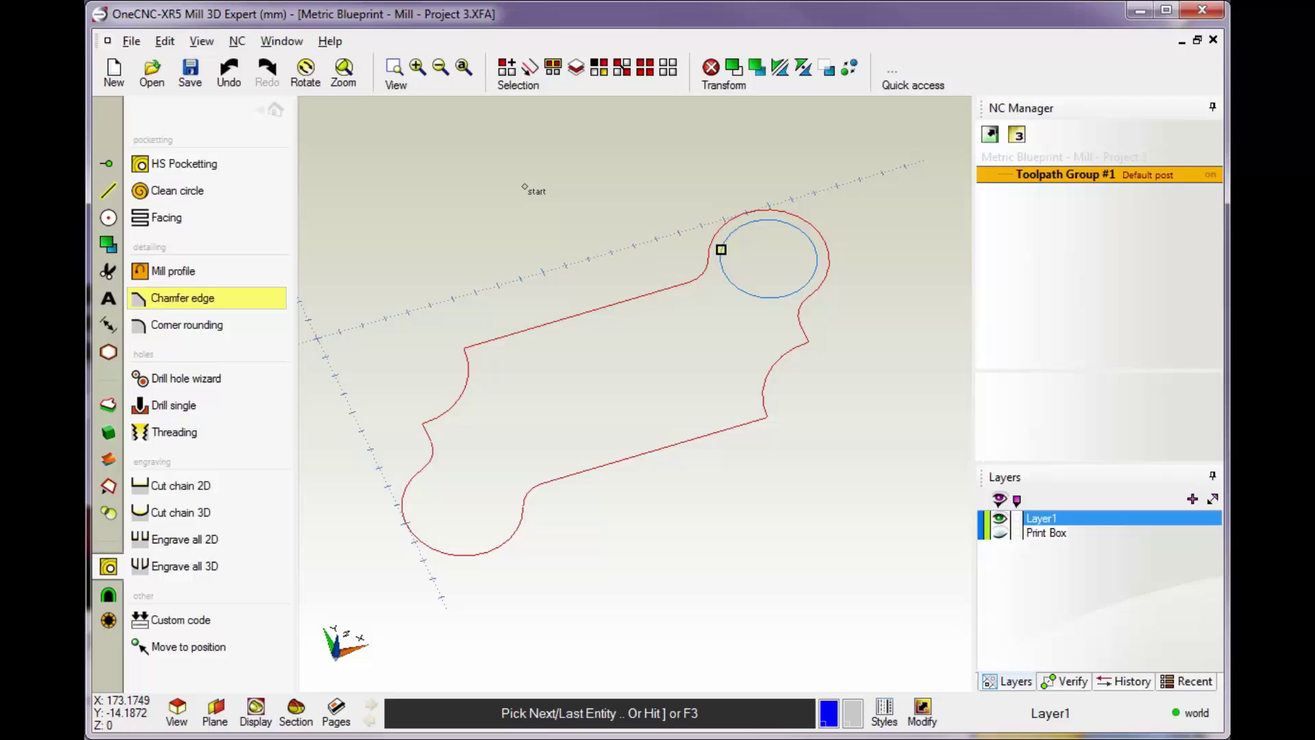
Accept the profile and set tool 1 with spindle speed 3000, flood coolant and feedrate .25
{"action": "right_click", "coordinate": [524, 192]}
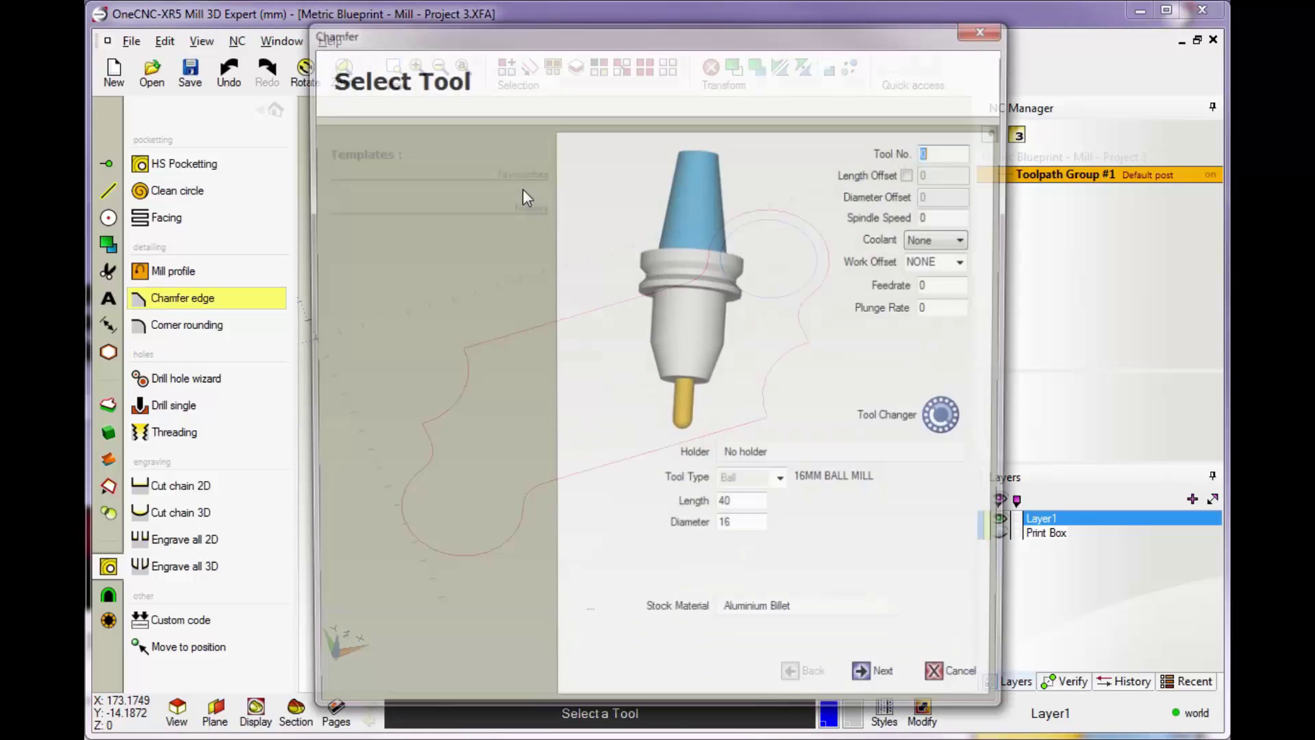
{"action": "left_click_drag", "start_coordinate": [470, 42], "coordinate": [255, 25]}
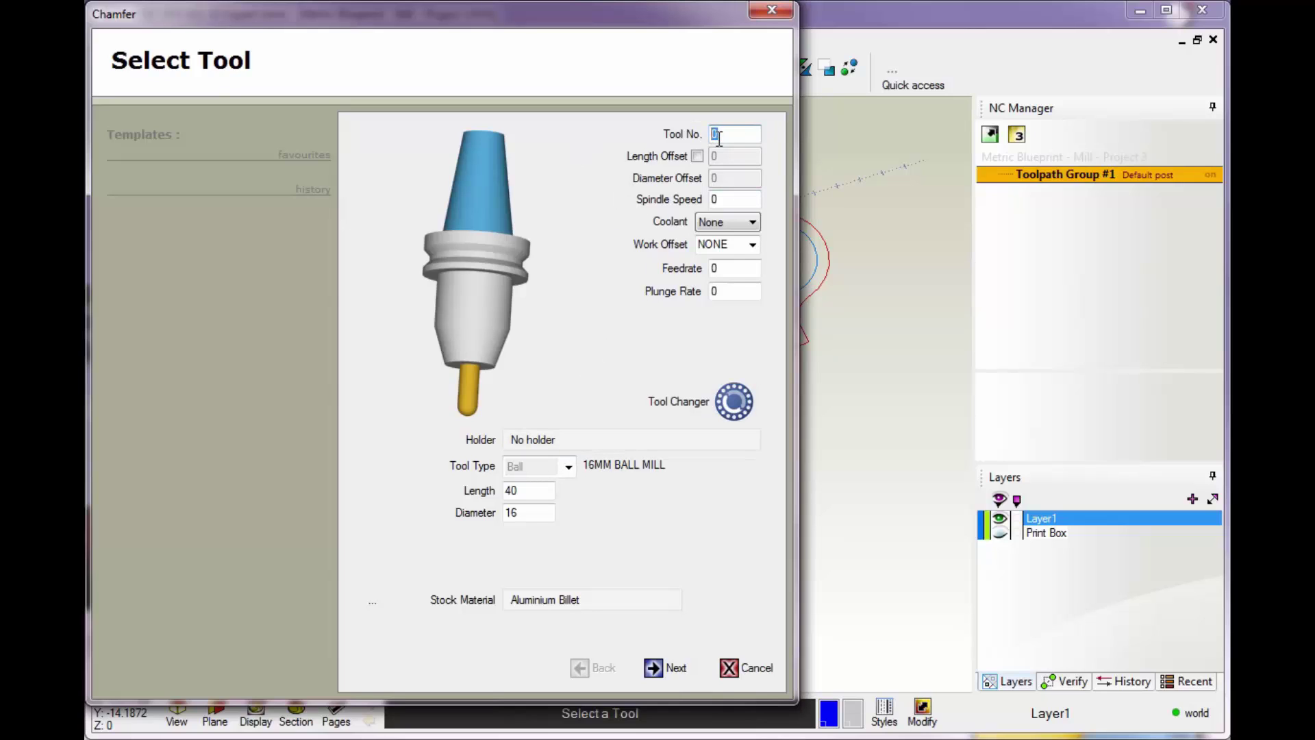
{"action": "type", "text": "1"}
{"action": "key", "text": "Tab"}
{"action": "type", "text": "3"}
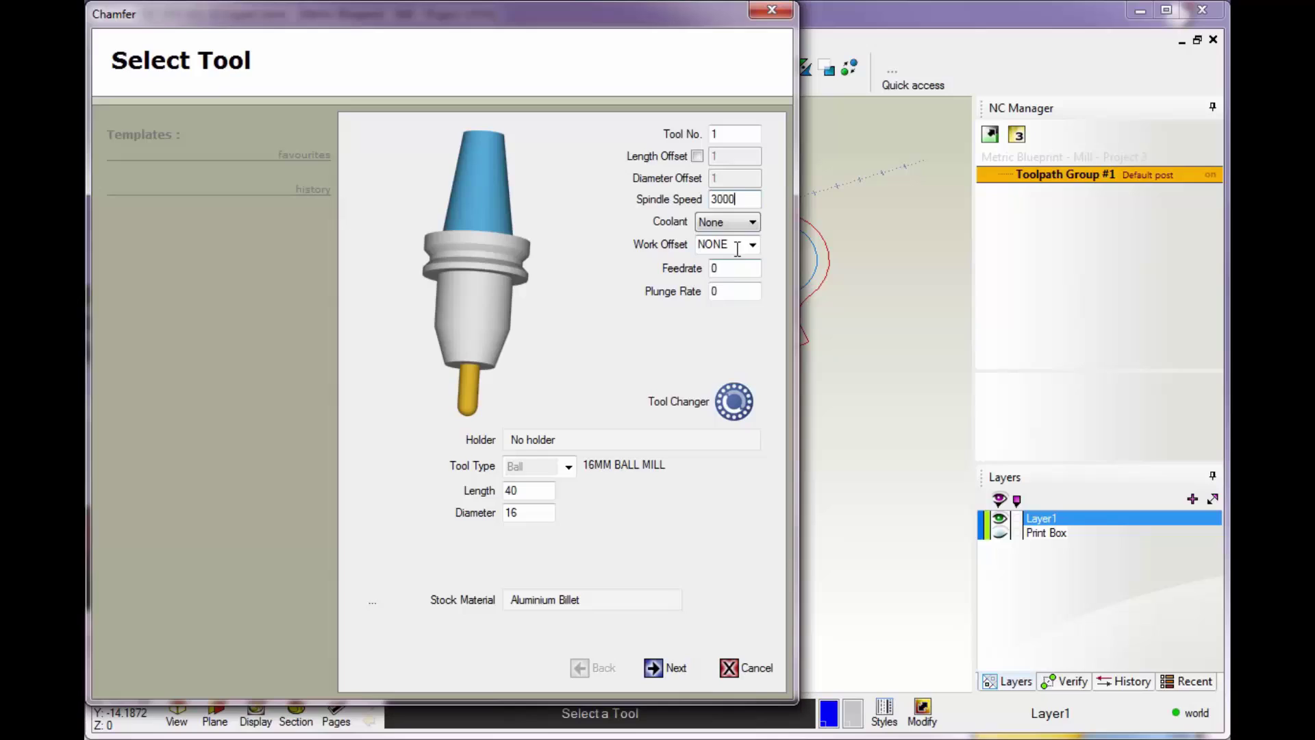
{"action": "left_click", "coordinate": [743, 223]}
{"action": "left_click", "coordinate": [738, 255]}
{"action": "left_click", "coordinate": [726, 268]}
{"action": "type", "text": ".25"}
Make the tool a 12 mm chamfer cutter with 0 tip diameter and accept it
{"action": "left_click", "coordinate": [566, 470]}
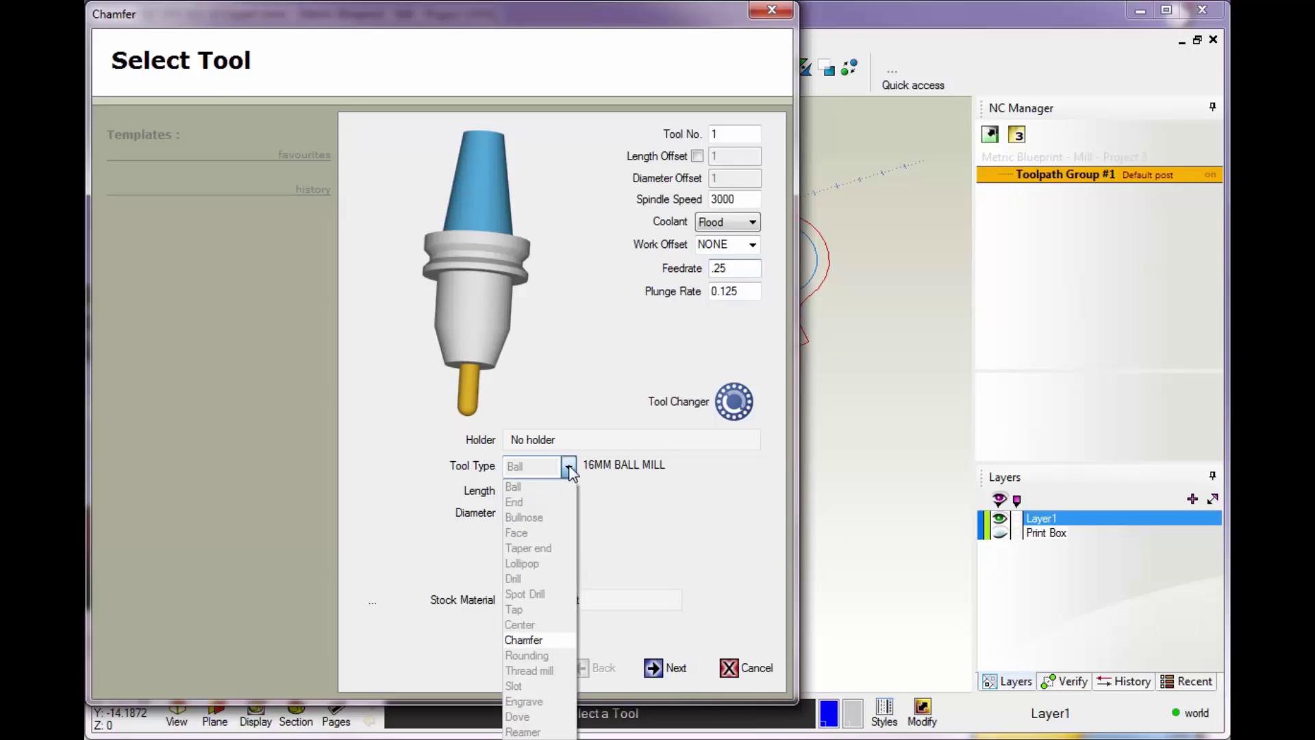
{"action": "left_click", "coordinate": [528, 638]}
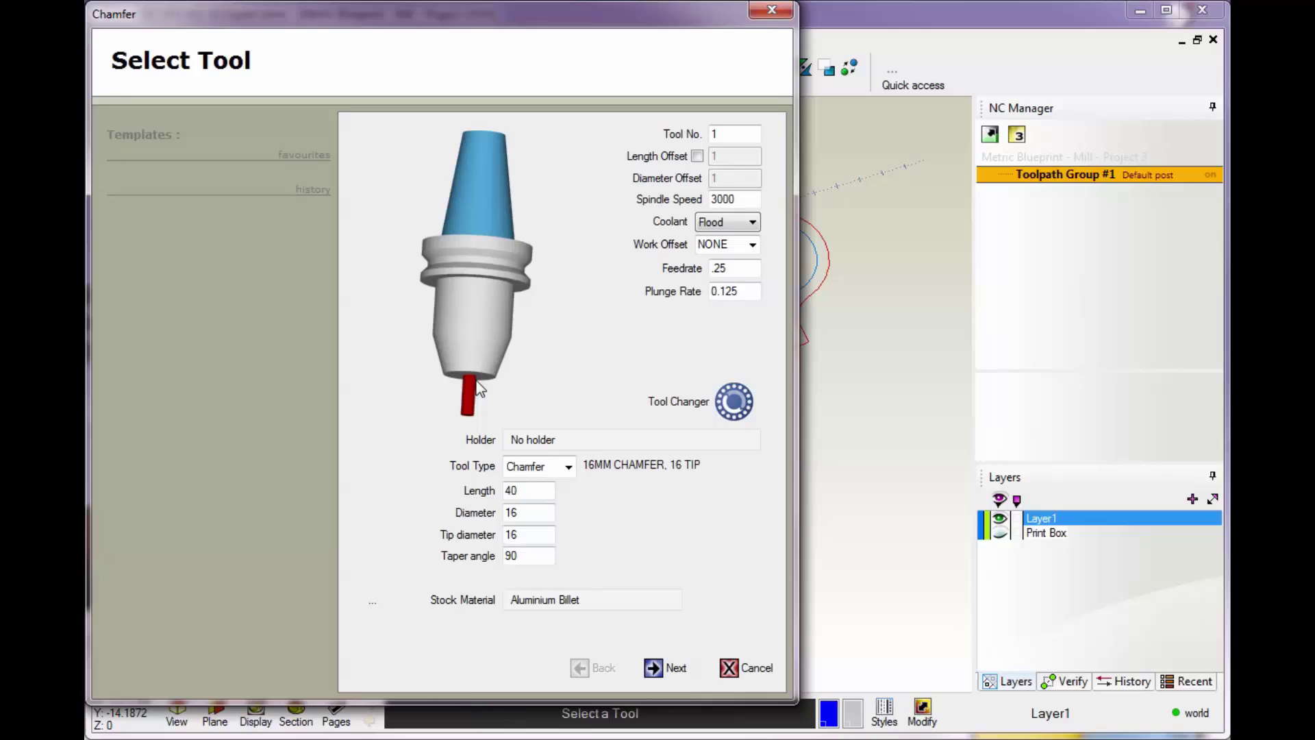
{"action": "double_click", "coordinate": [514, 513]}
{"action": "type", "text": "12"}
{"action": "left_click", "coordinate": [534, 536]}
{"action": "left_click_drag", "start_coordinate": [537, 535], "coordinate": [472, 542]}
{"action": "type", "text": "0"}
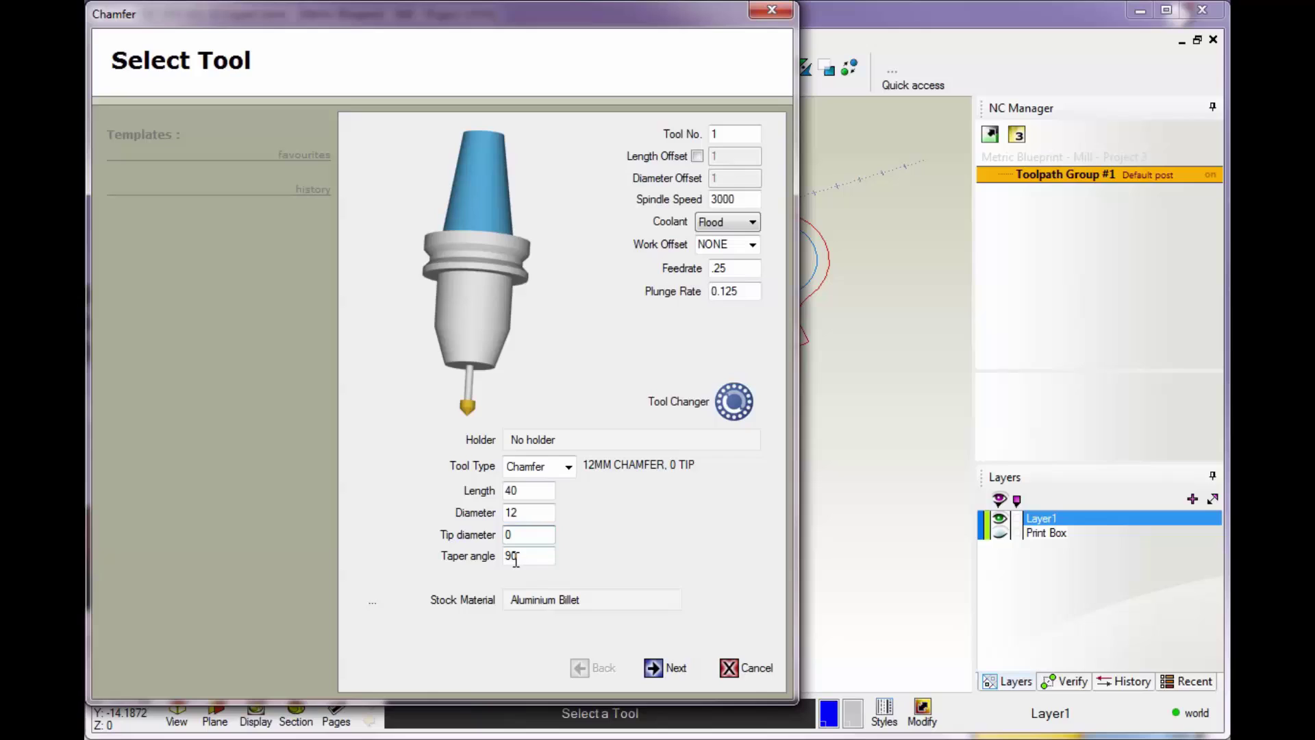
{"action": "left_click", "coordinate": [653, 668]}
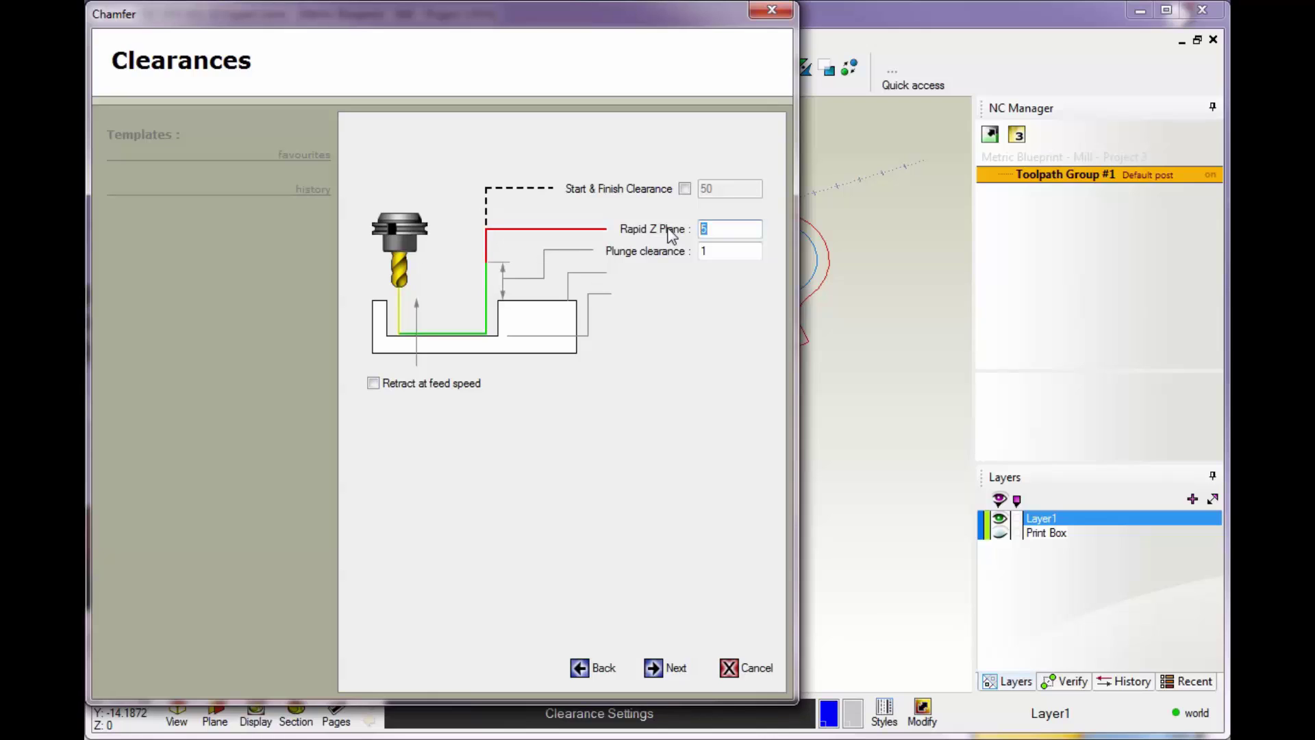
Enter a rapid Z plane of 10 and a plunge clearance of 3 on the Clearances page
{"action": "type", "text": "10"}
{"action": "double_click", "coordinate": [713, 250]}
{"action": "type", "text": "3"}
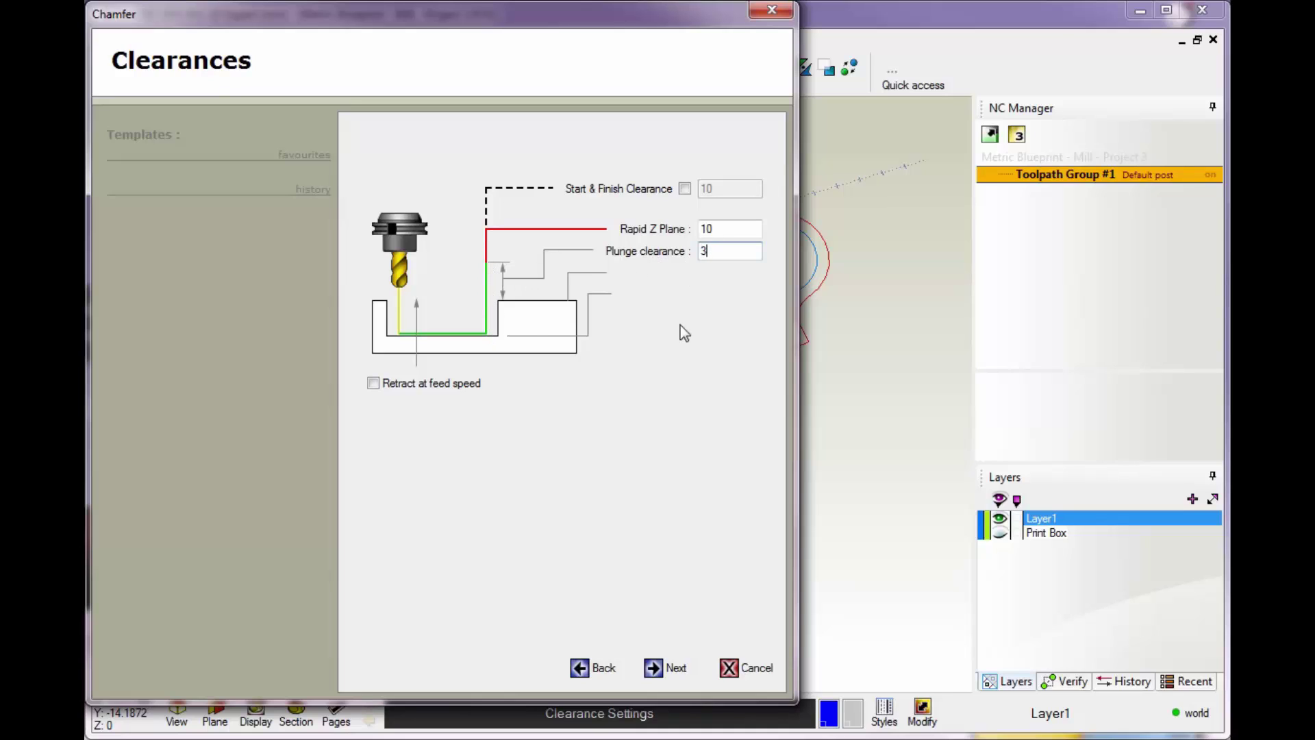
{"action": "left_click", "coordinate": [662, 670]}
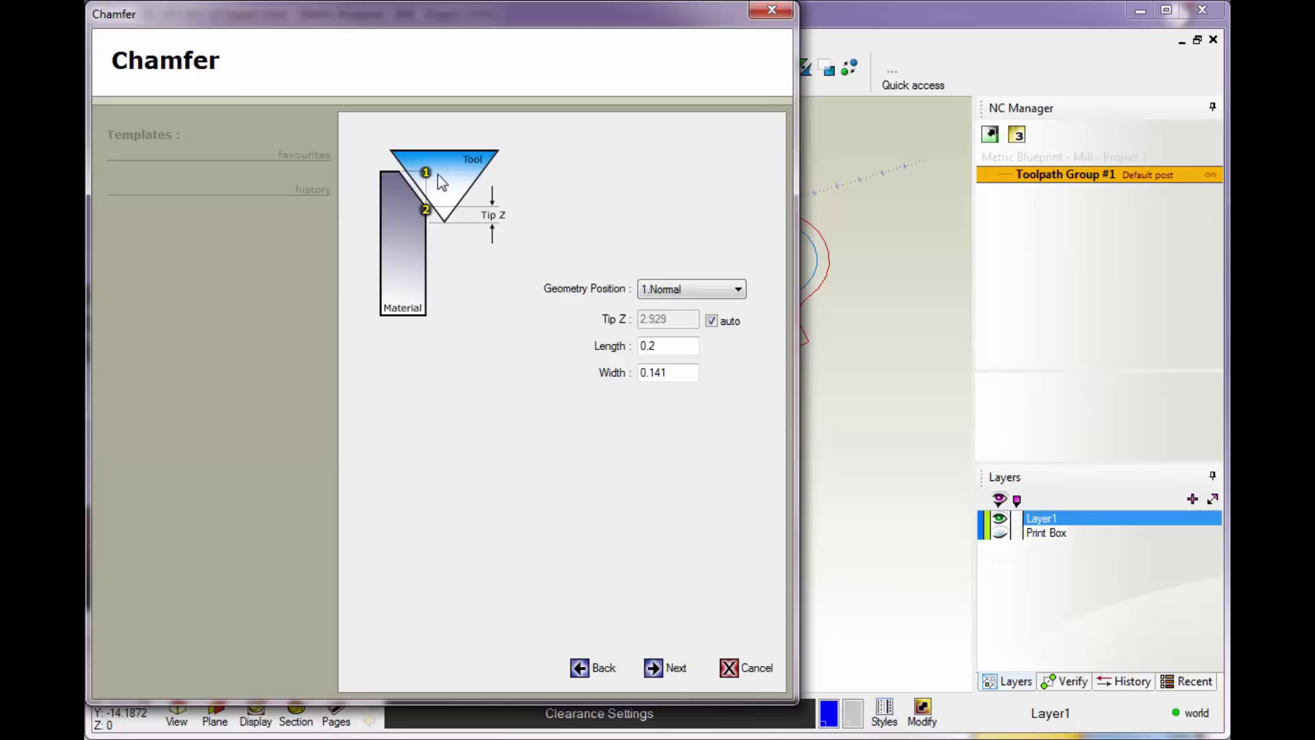
Change the chamfer width to 3, giving Tip Z 1.5 and length 4.243
{"action": "left_click_drag", "start_coordinate": [661, 373], "coordinate": [595, 373]}
{"action": "type", "text": "3"}
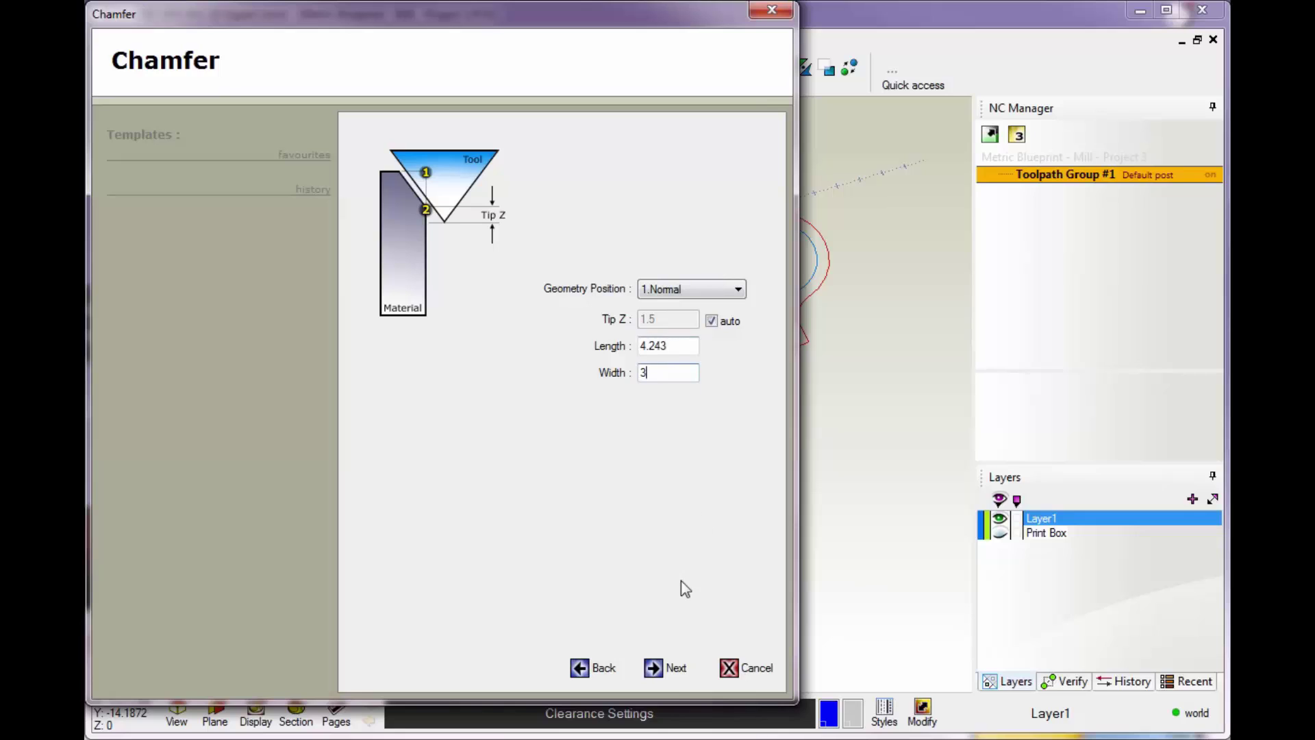
{"action": "left_click", "coordinate": [652, 668]}
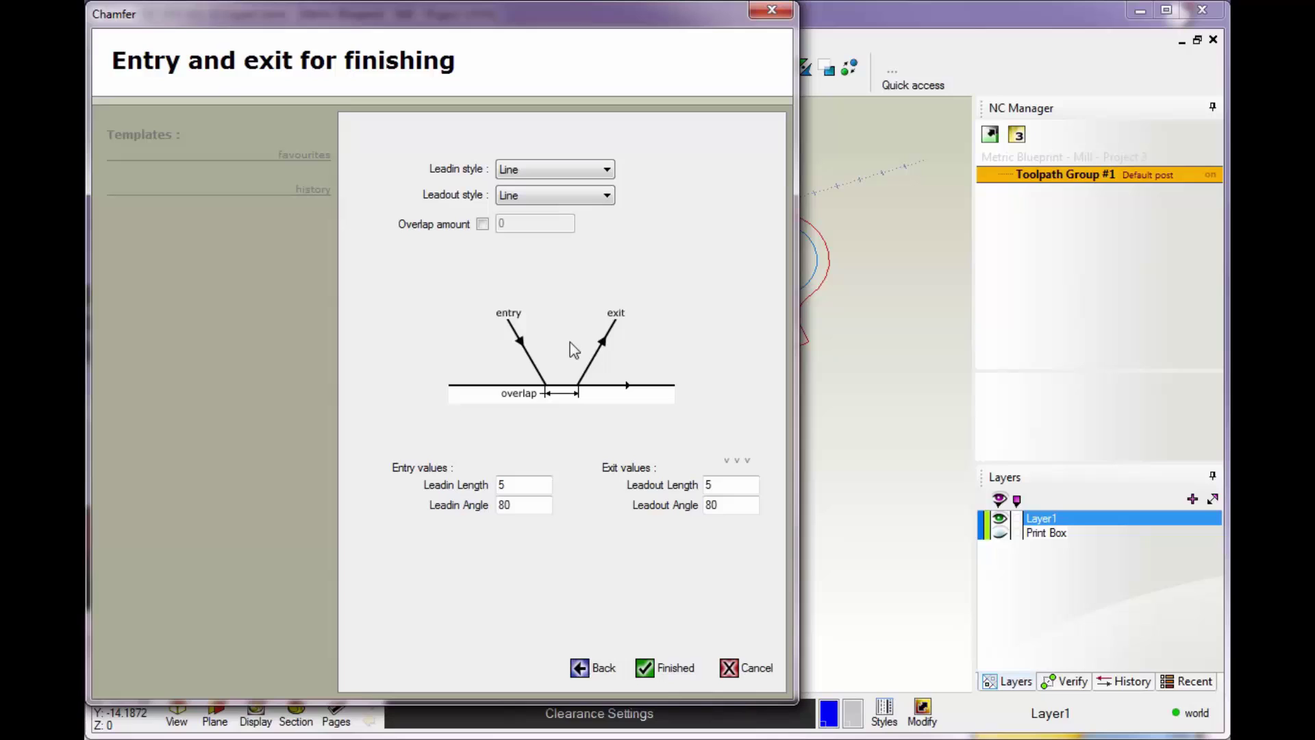
Set a Line-Arc lead-in with radius 3, angle 45, start line length 0, and copy it to the exit
{"action": "left_click", "coordinate": [538, 176]}
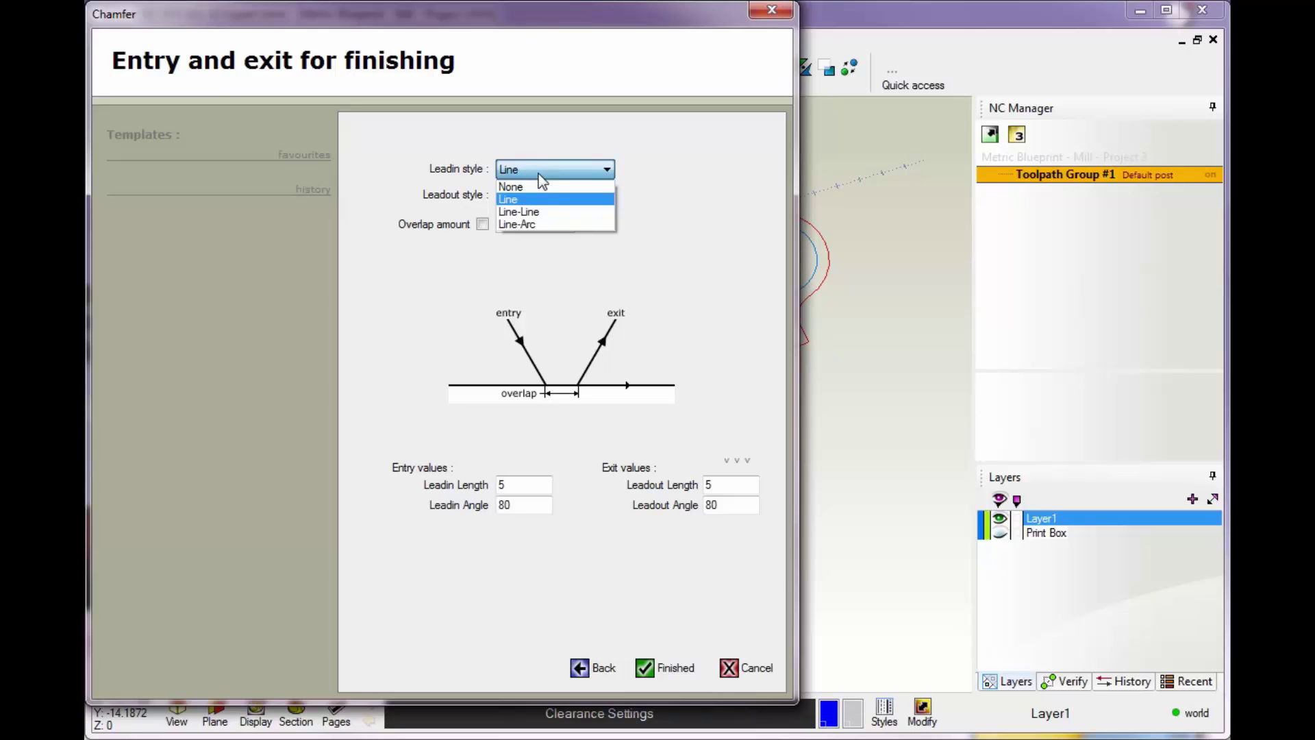
{"action": "left_click", "coordinate": [524, 224]}
{"action": "left_click", "coordinate": [533, 487]}
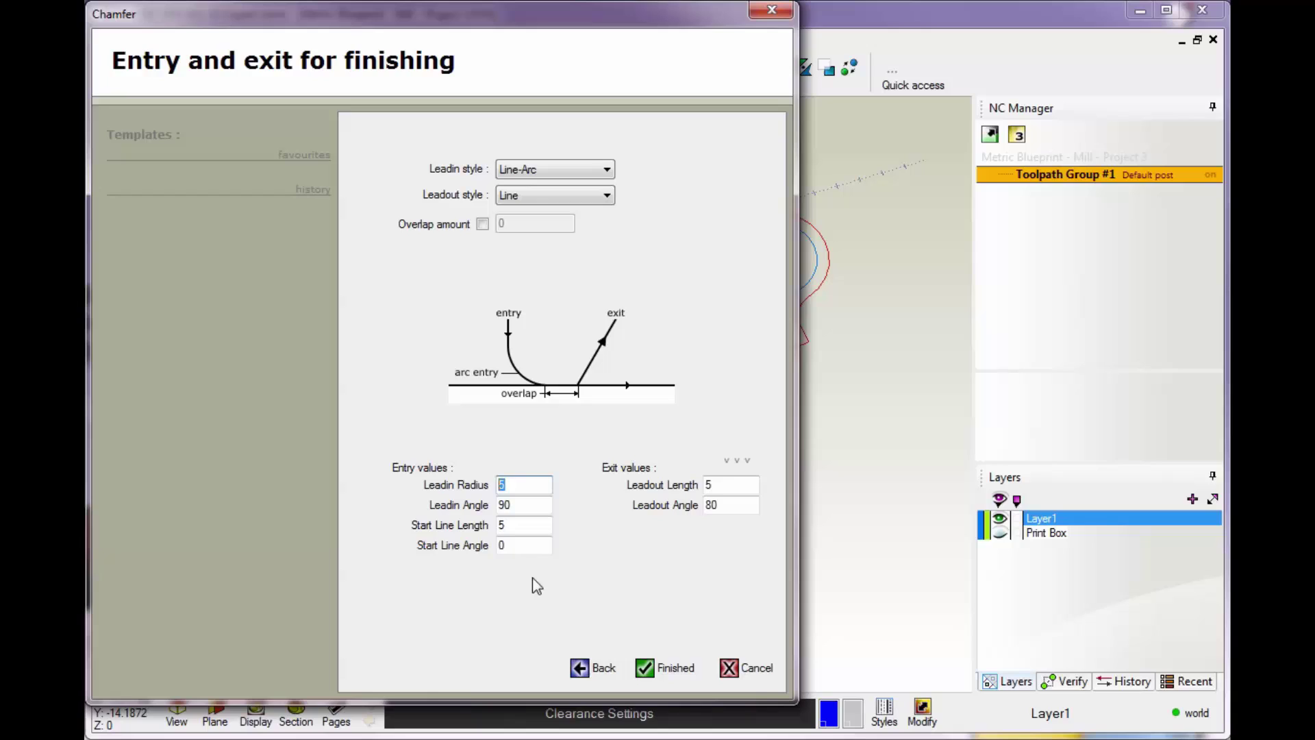
{"action": "type", "text": "3"}
{"action": "left_click", "coordinate": [526, 506]}
{"action": "type", "text": "45"}
{"action": "left_click", "coordinate": [497, 525]}
{"action": "type", "text": "0"}
{"action": "left_click", "coordinate": [738, 463]}
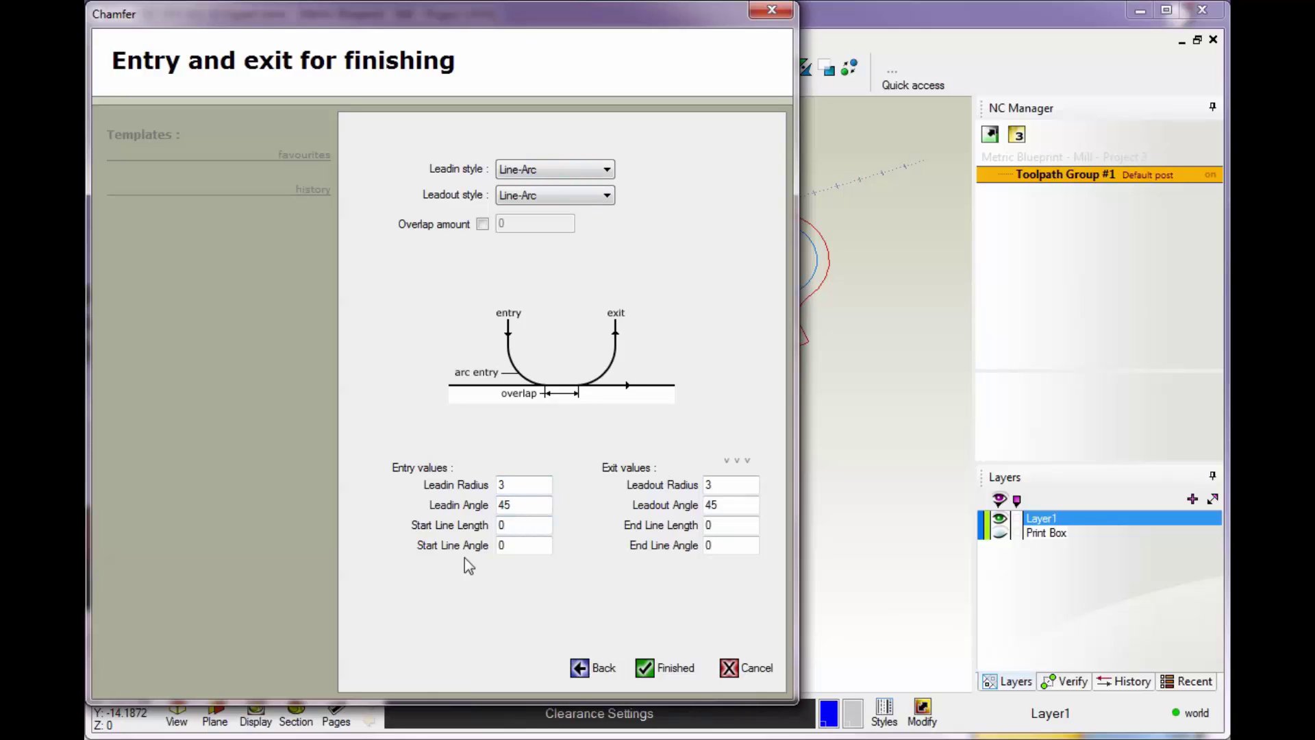
Finish the 1:Chamfer toolpath and bring up the Toolpath Group #1 context menu
{"action": "left_click", "coordinate": [647, 670]}
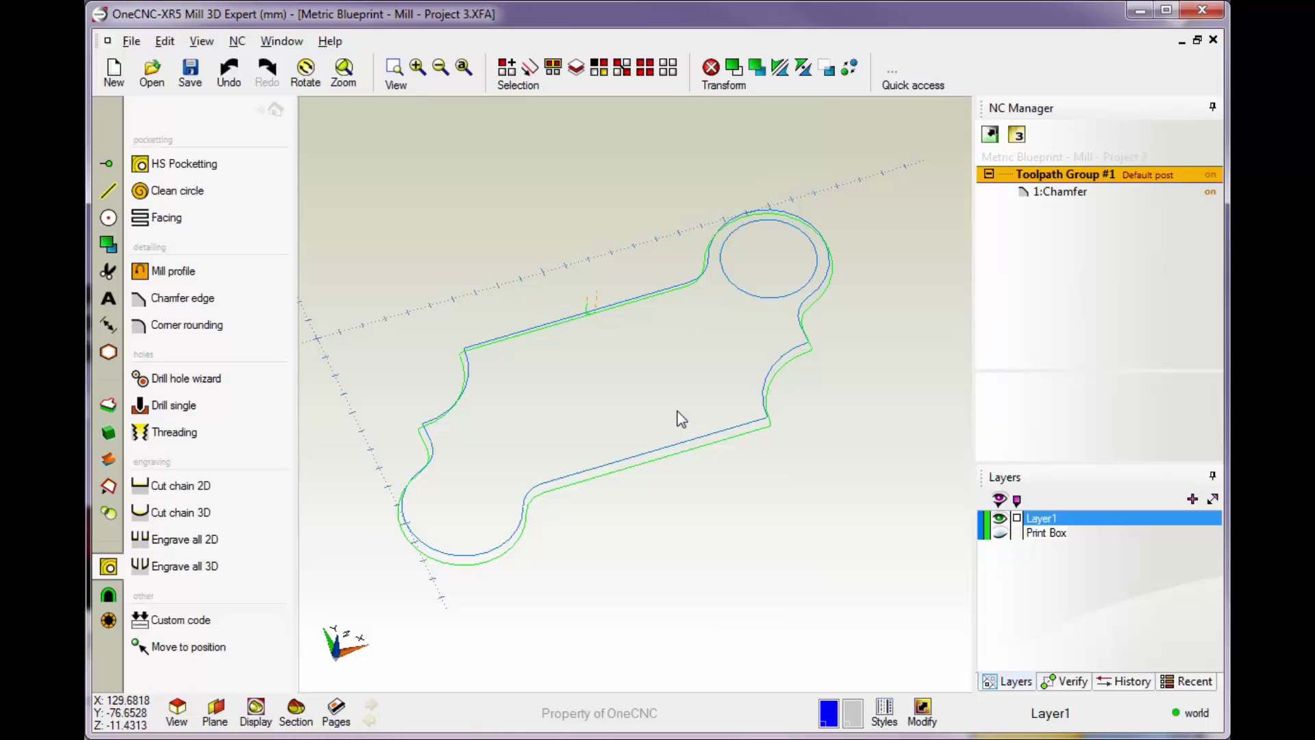
{"action": "left_click", "coordinate": [275, 110]}
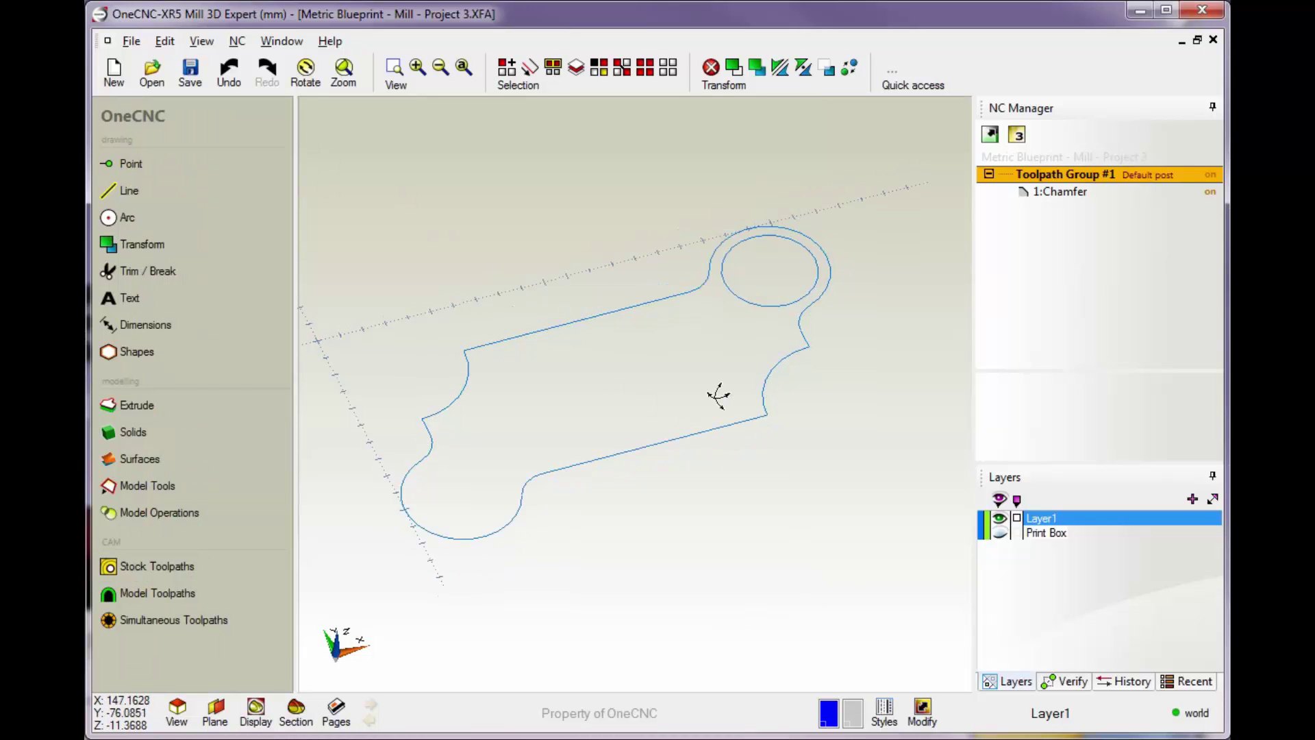
{"action": "left_click_drag", "start_coordinate": [719, 396], "coordinate": [754, 406]}
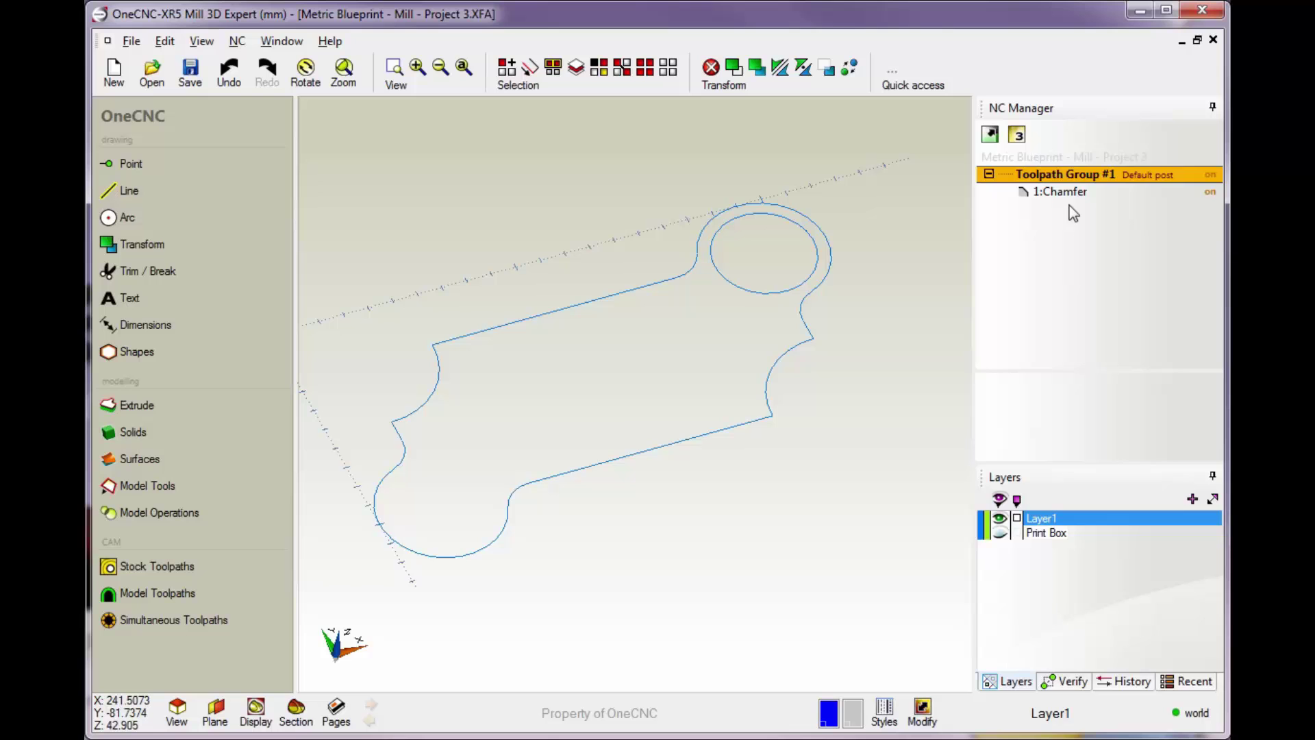
{"action": "right_click", "coordinate": [1074, 179]}
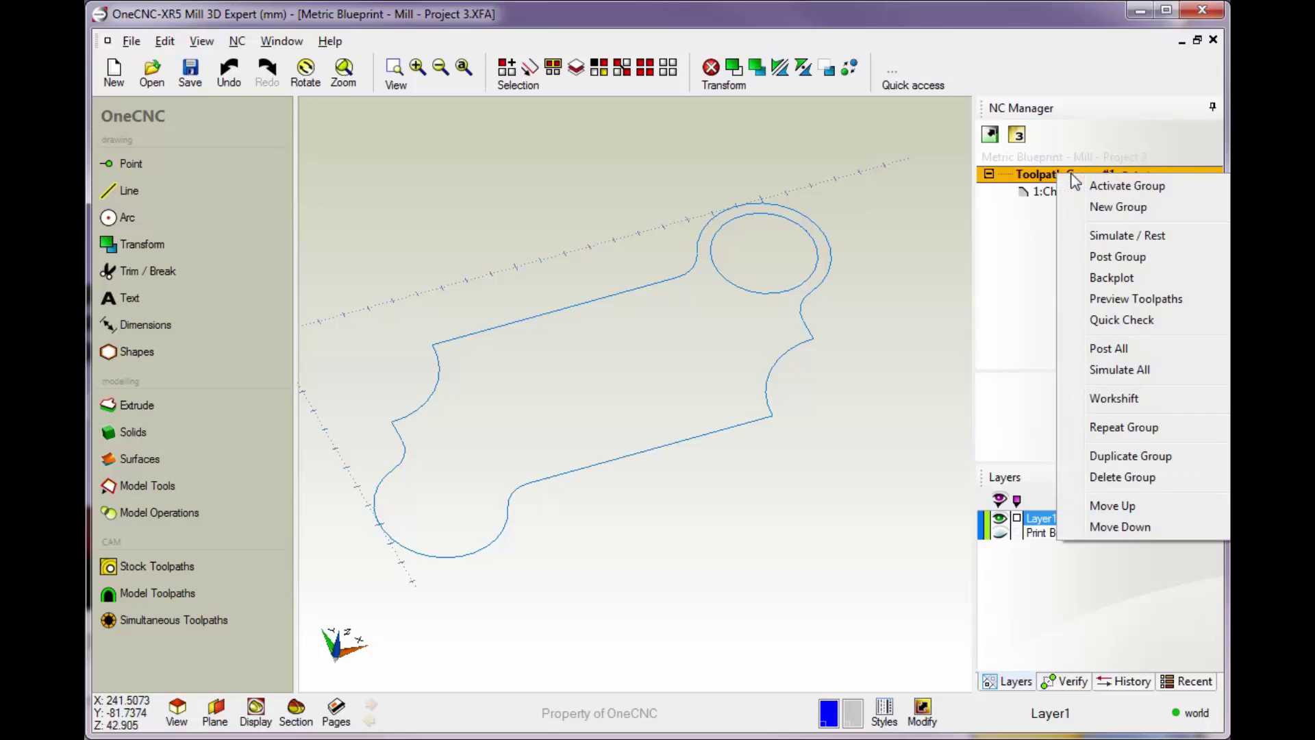
Start solid verification using a picked-boundary stock, manual offset, Z bottom -20 and Finest quality
{"action": "left_click", "coordinate": [1098, 236]}
{"action": "left_click_drag", "start_coordinate": [625, 73], "coordinate": [293, 48]}
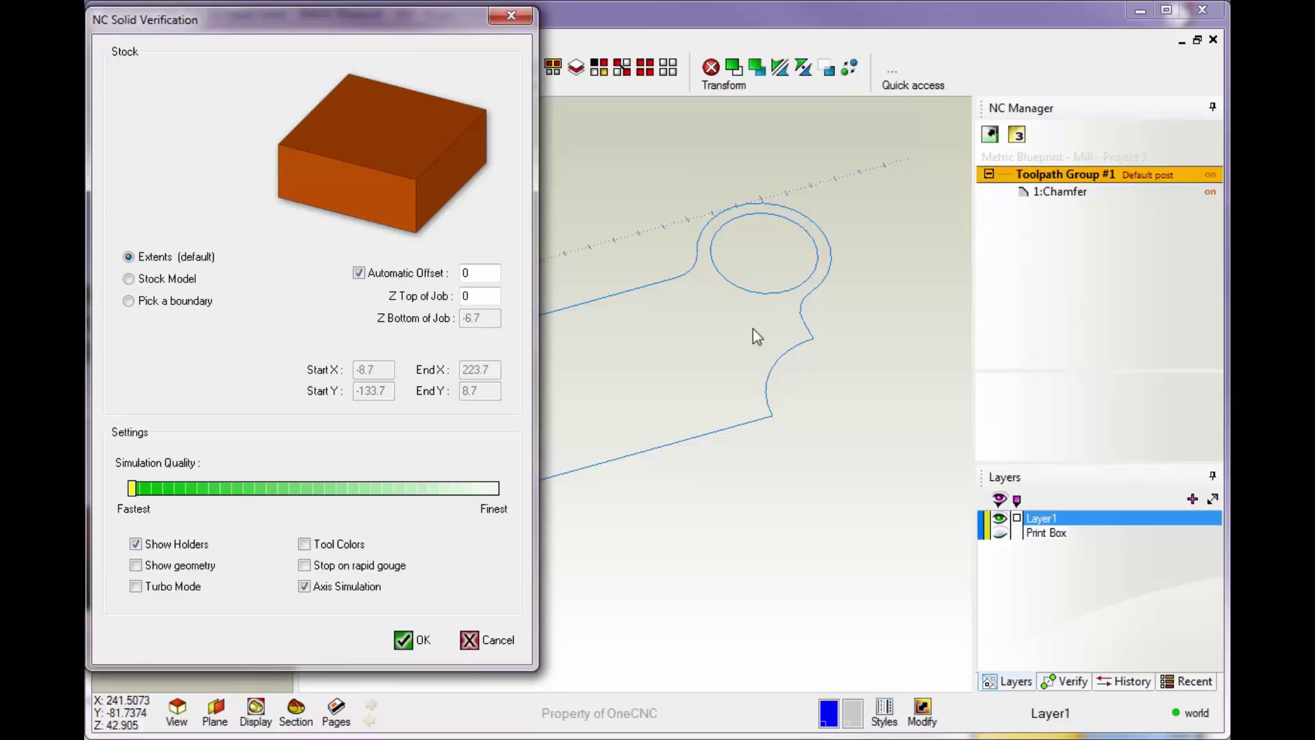
{"action": "left_click", "coordinate": [128, 301]}
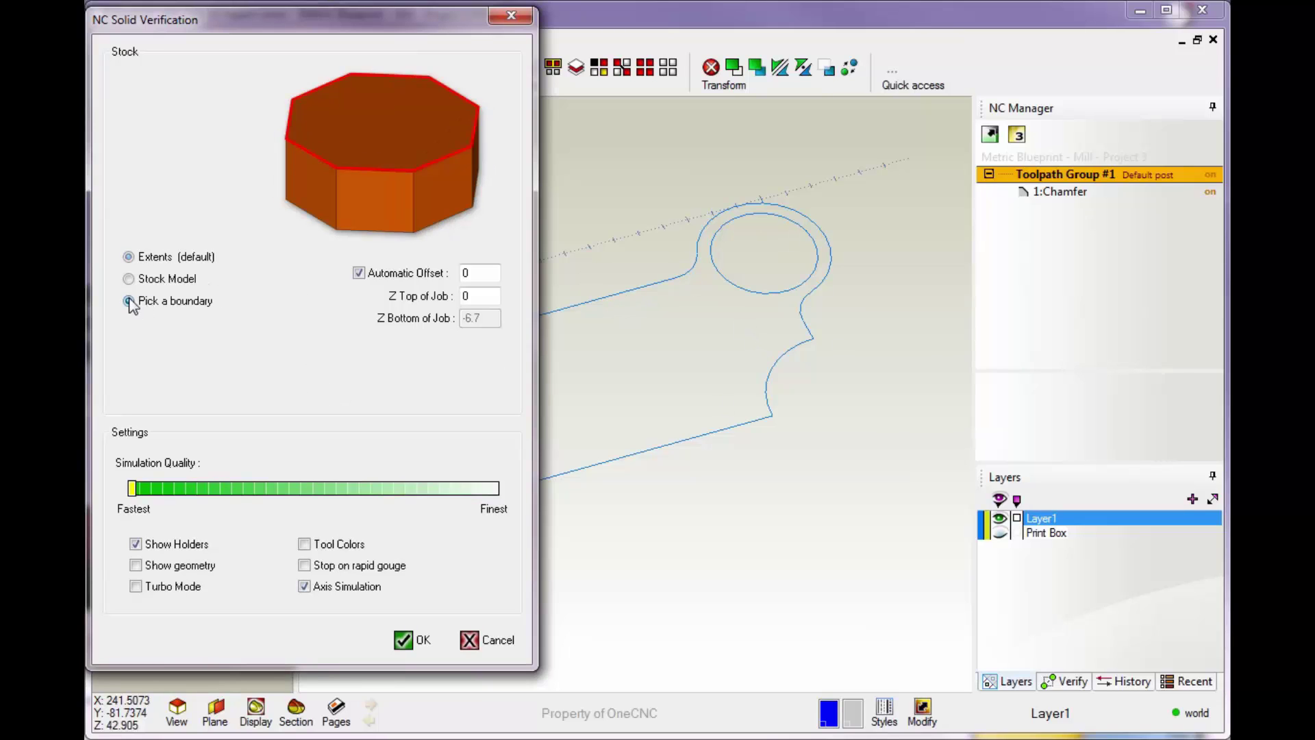
{"action": "left_click", "coordinate": [358, 272]}
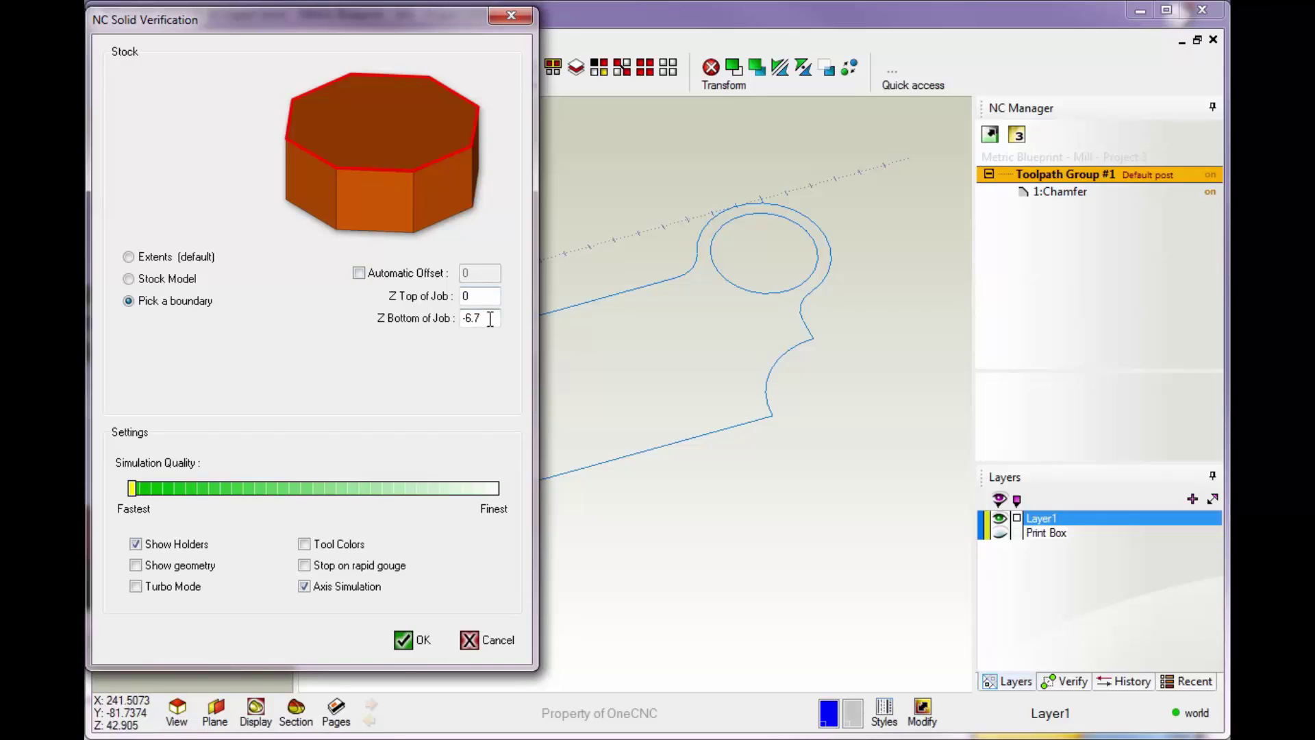
{"action": "left_click_drag", "start_coordinate": [490, 320], "coordinate": [453, 321]}
{"action": "left_click_drag", "start_coordinate": [133, 490], "coordinate": [186, 494]}
{"action": "left_click_drag", "start_coordinate": [416, 503], "coordinate": [502, 499]}
Use the outer profile as stock boundary and replay the chamfer cut with the tool holder shown
{"action": "left_click", "coordinate": [403, 641]}
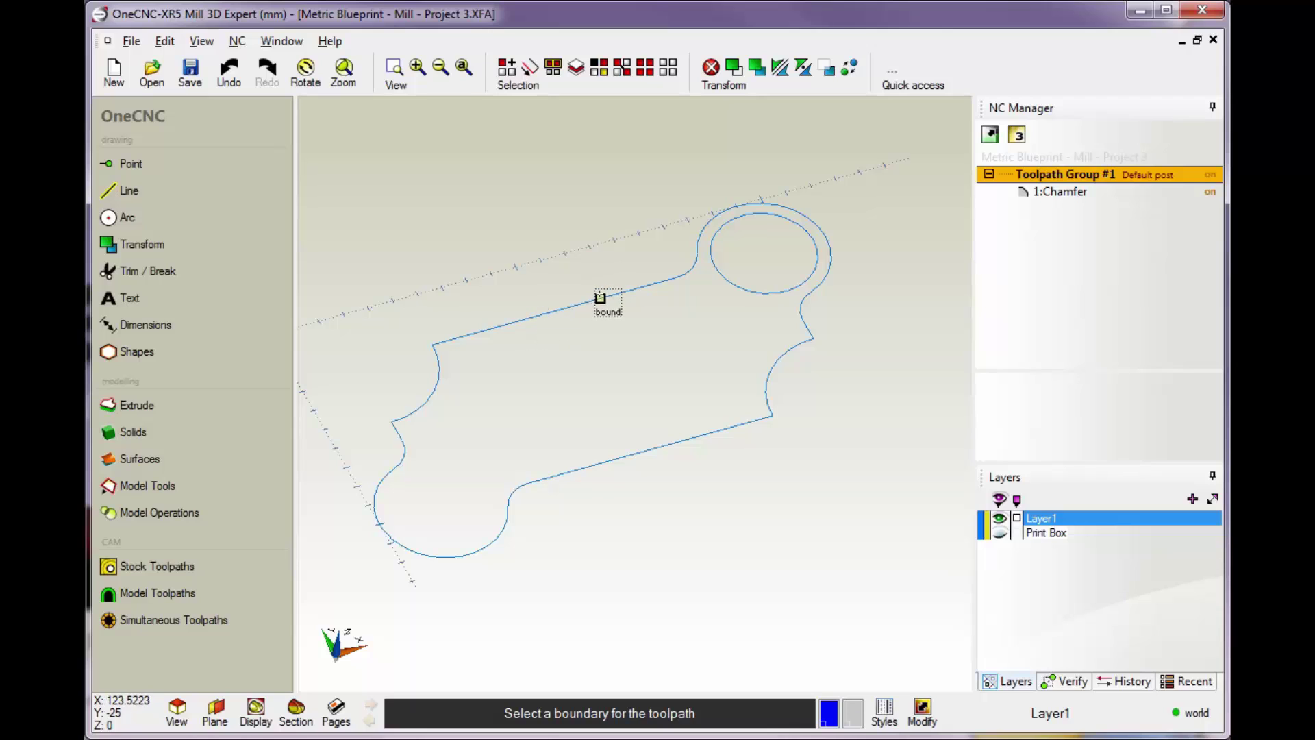
{"action": "left_click", "coordinate": [714, 250]}
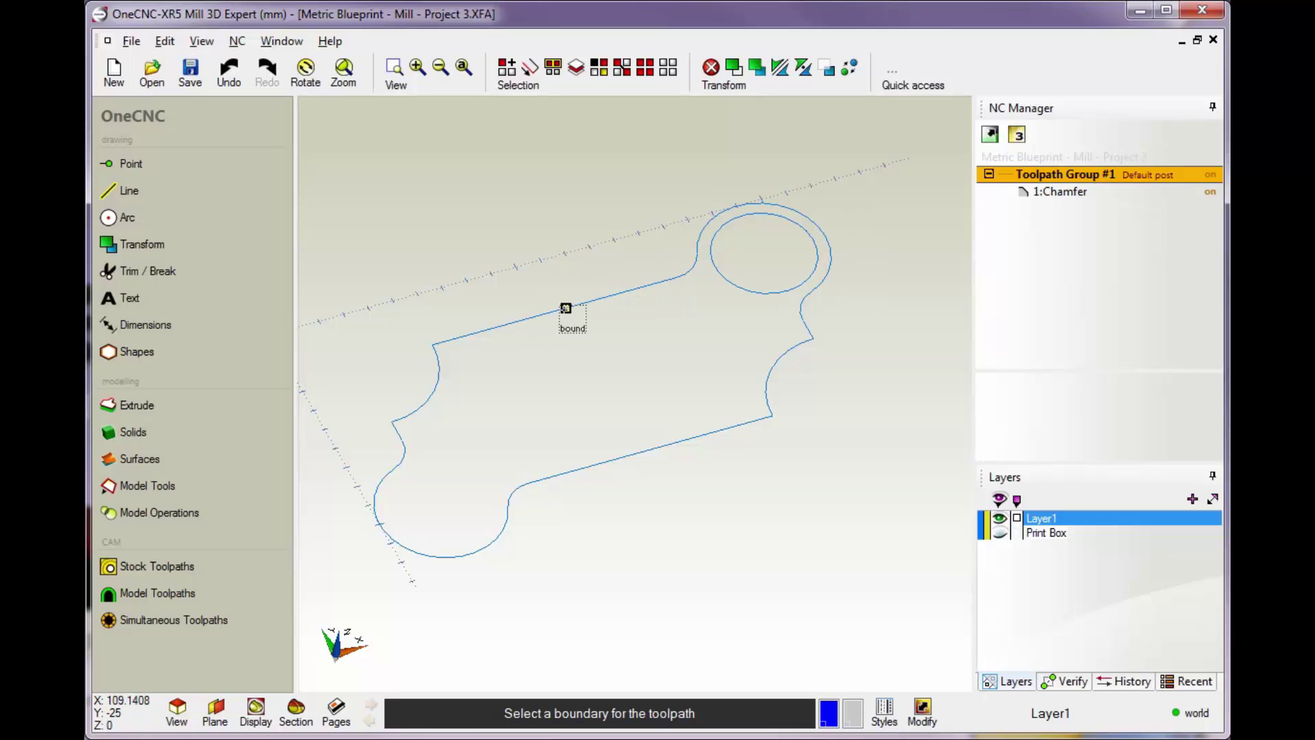
{"action": "right_click", "coordinate": [578, 244]}
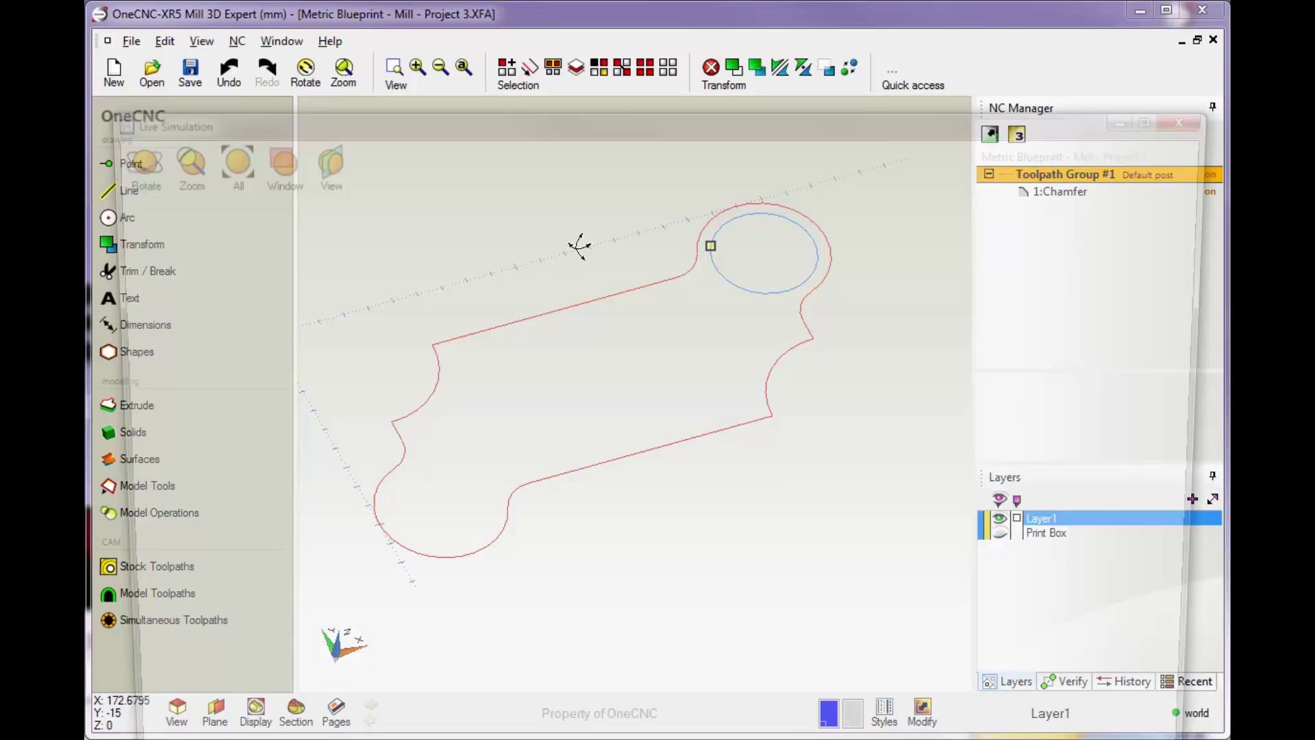
{"action": "left_click", "coordinate": [549, 156]}
{"action": "left_click_drag", "start_coordinate": [560, 118], "coordinate": [540, 11]}
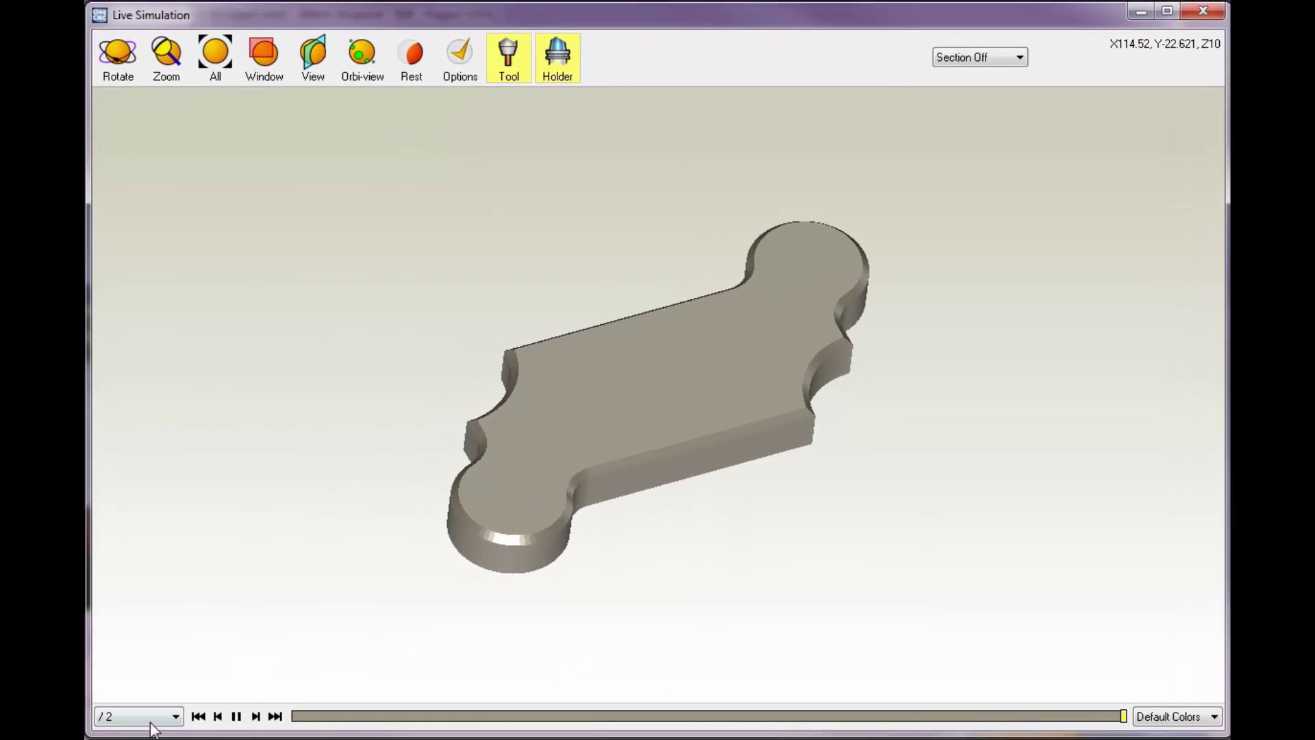
{"action": "scroll", "coordinate": [151, 723], "scroll_direction": "down", "scroll_amount": 2}
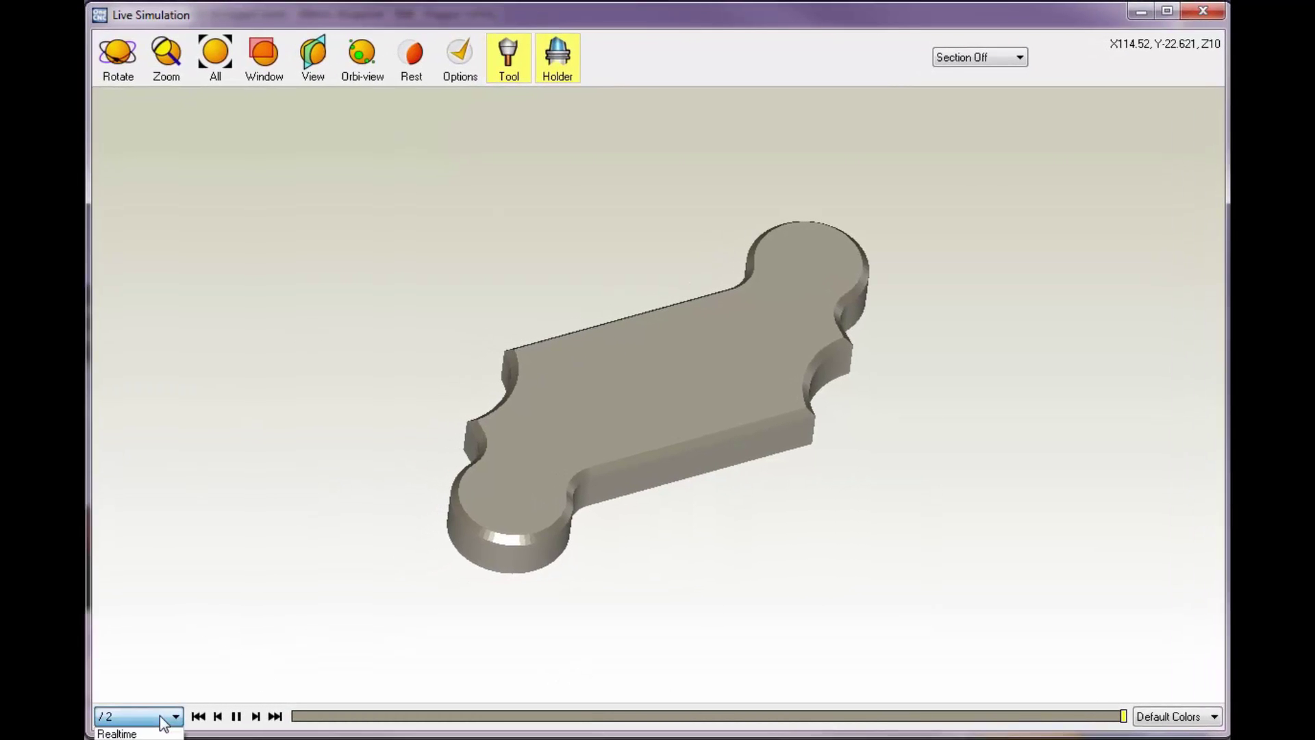
{"action": "left_click", "coordinate": [199, 716]}
{"action": "middle_click_drag", "start_coordinate": [352, 619], "coordinate": [472, 540]}
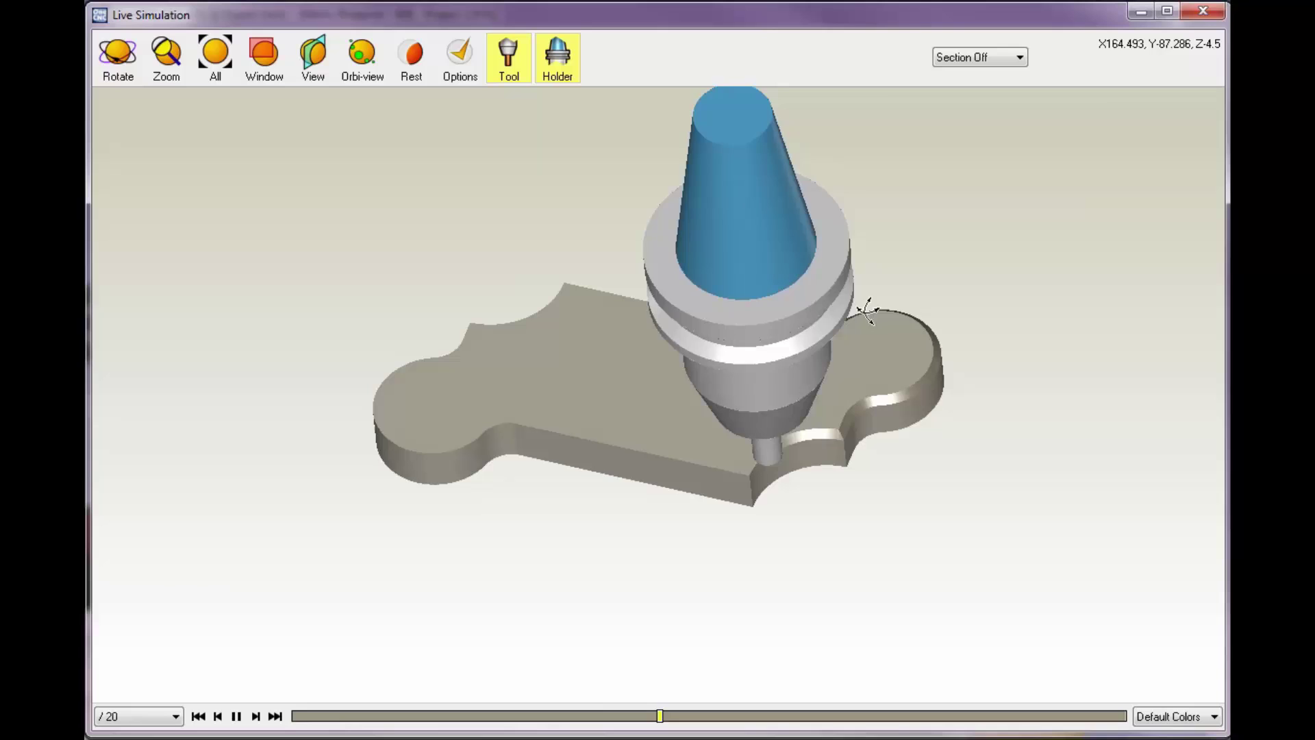
Close the simulation and delete the 1:Chamfer operation
{"action": "left_click", "coordinate": [1204, 11]}
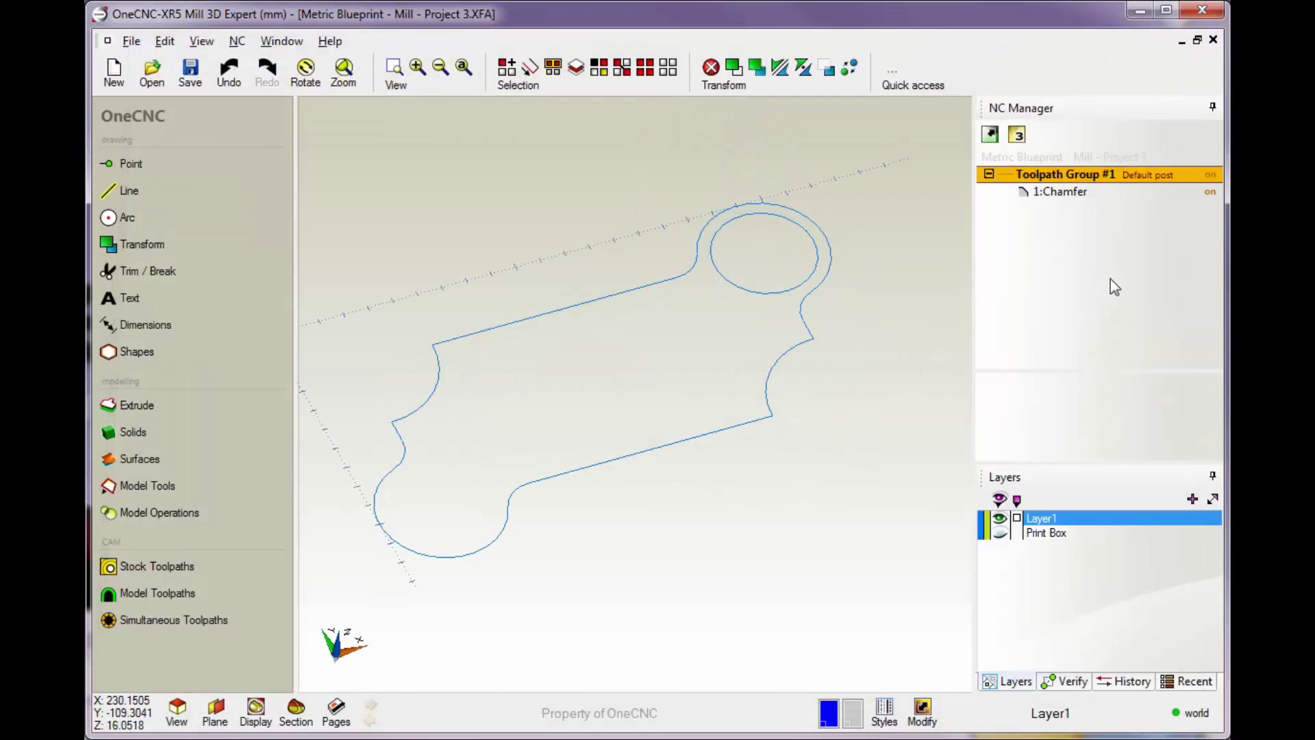
{"action": "left_click", "coordinate": [1063, 198]}
{"action": "right_click", "coordinate": [1049, 195]}
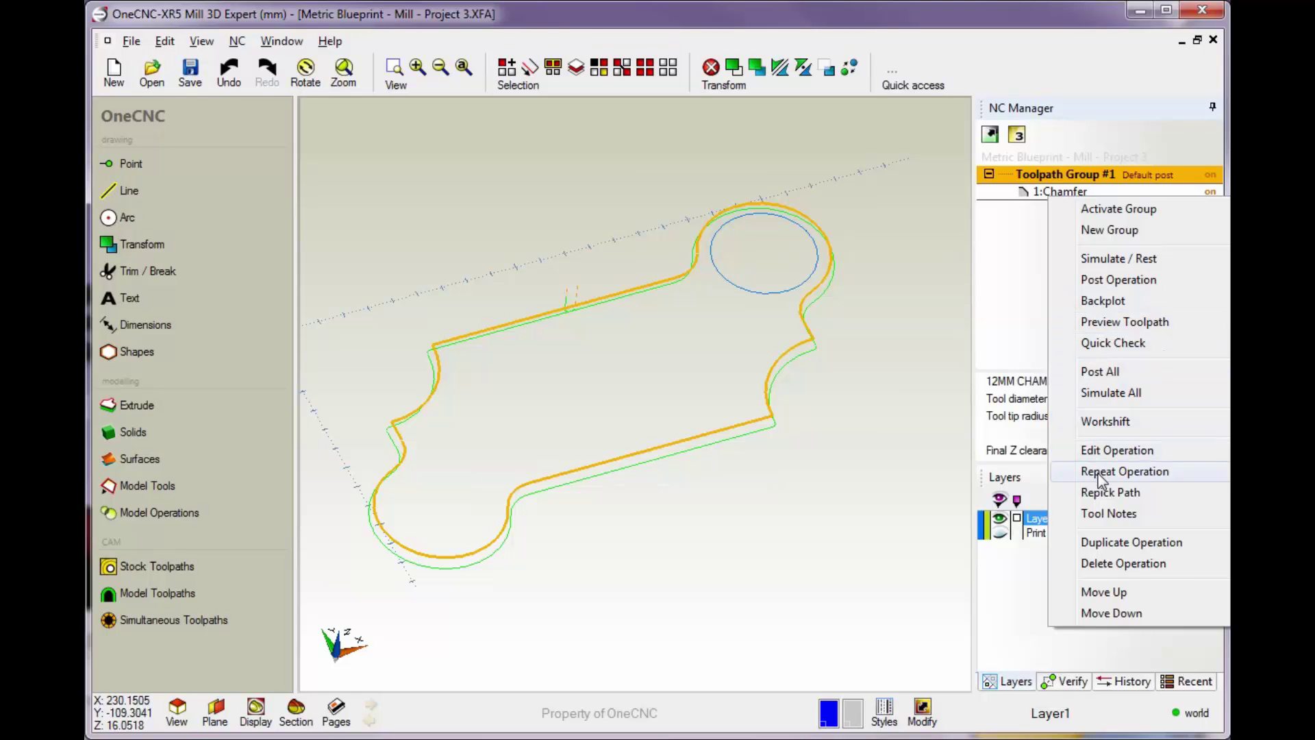
{"action": "left_click", "coordinate": [1111, 562]}
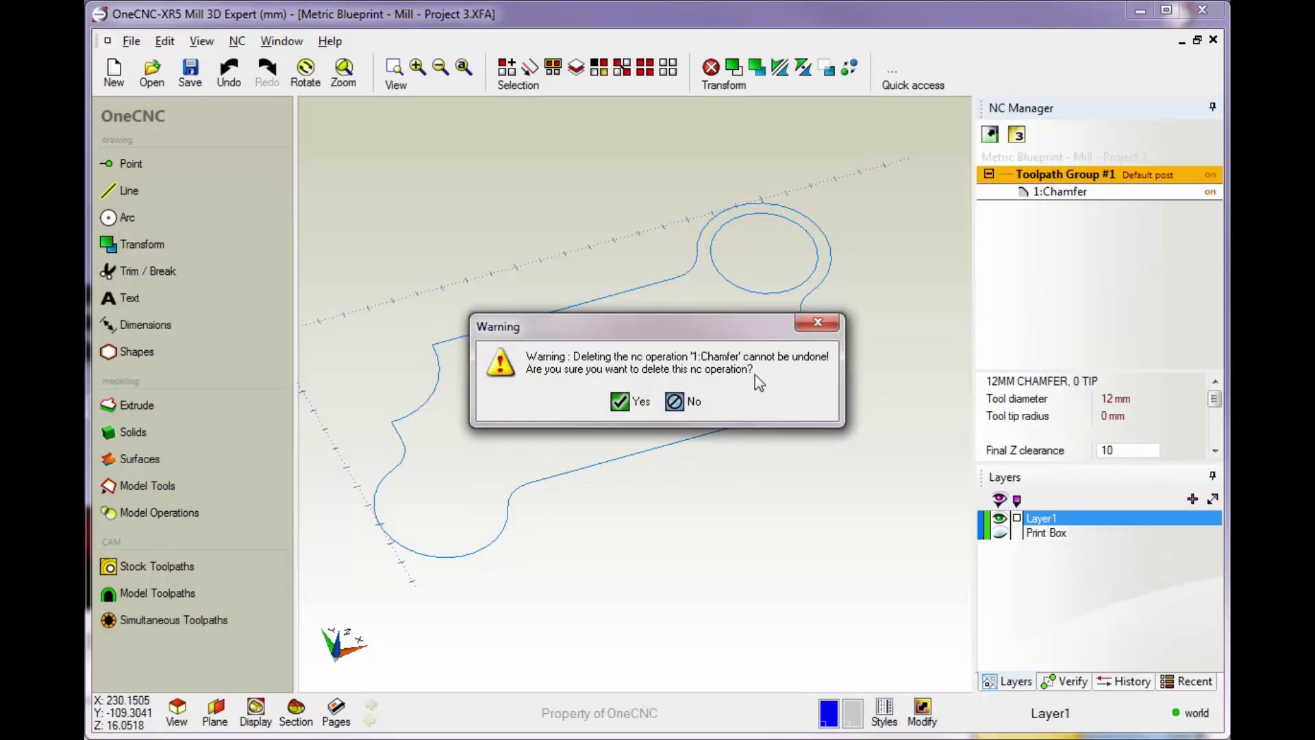
{"action": "left_click", "coordinate": [617, 402]}
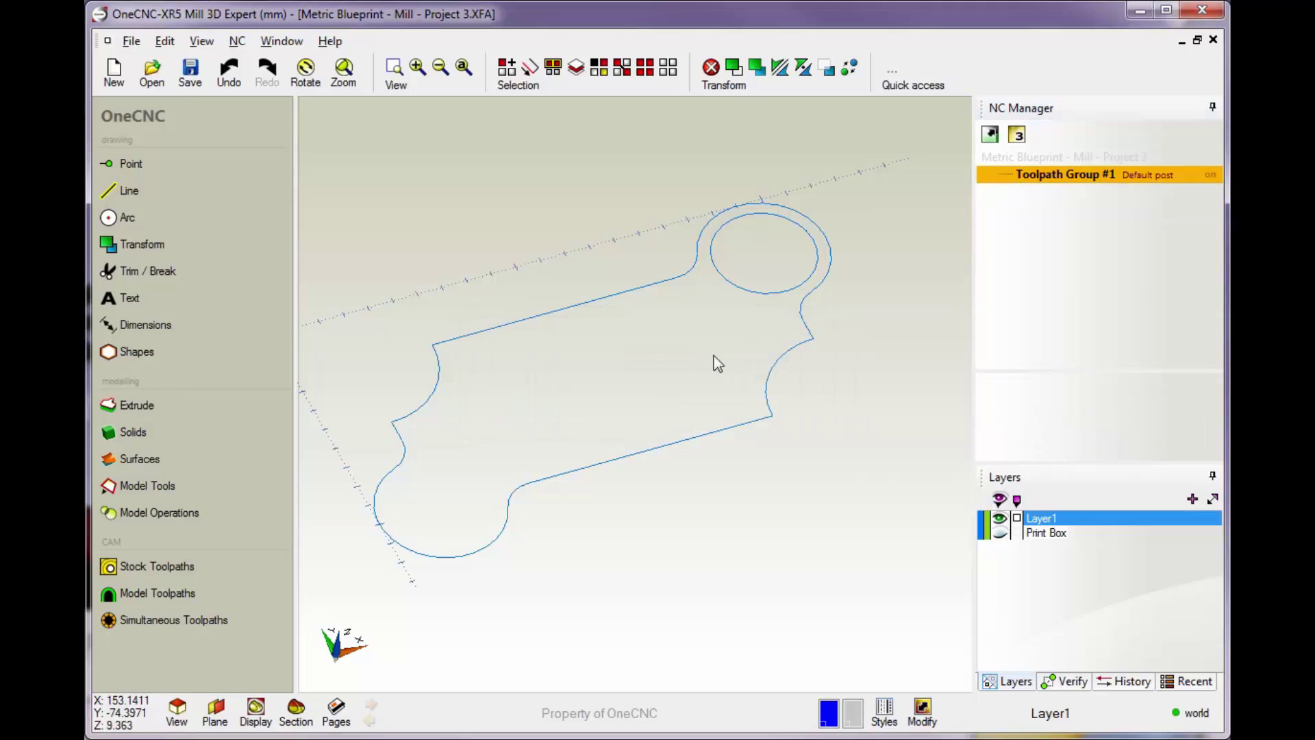
Start a Corner rounding toolpath chained along the part's outer profile from the top edge
{"action": "left_click", "coordinate": [130, 564]}
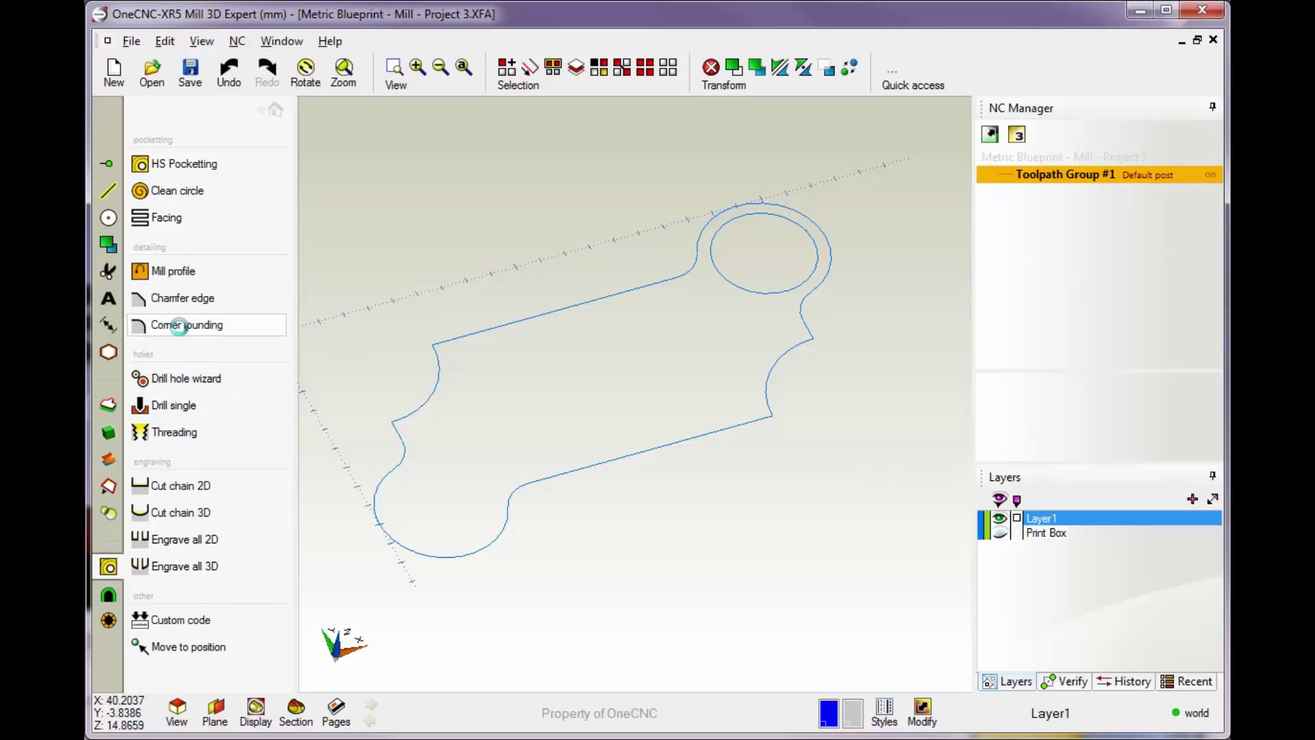
{"action": "left_click", "coordinate": [190, 329]}
{"action": "left_click", "coordinate": [576, 305]}
{"action": "left_click", "coordinate": [594, 290]}
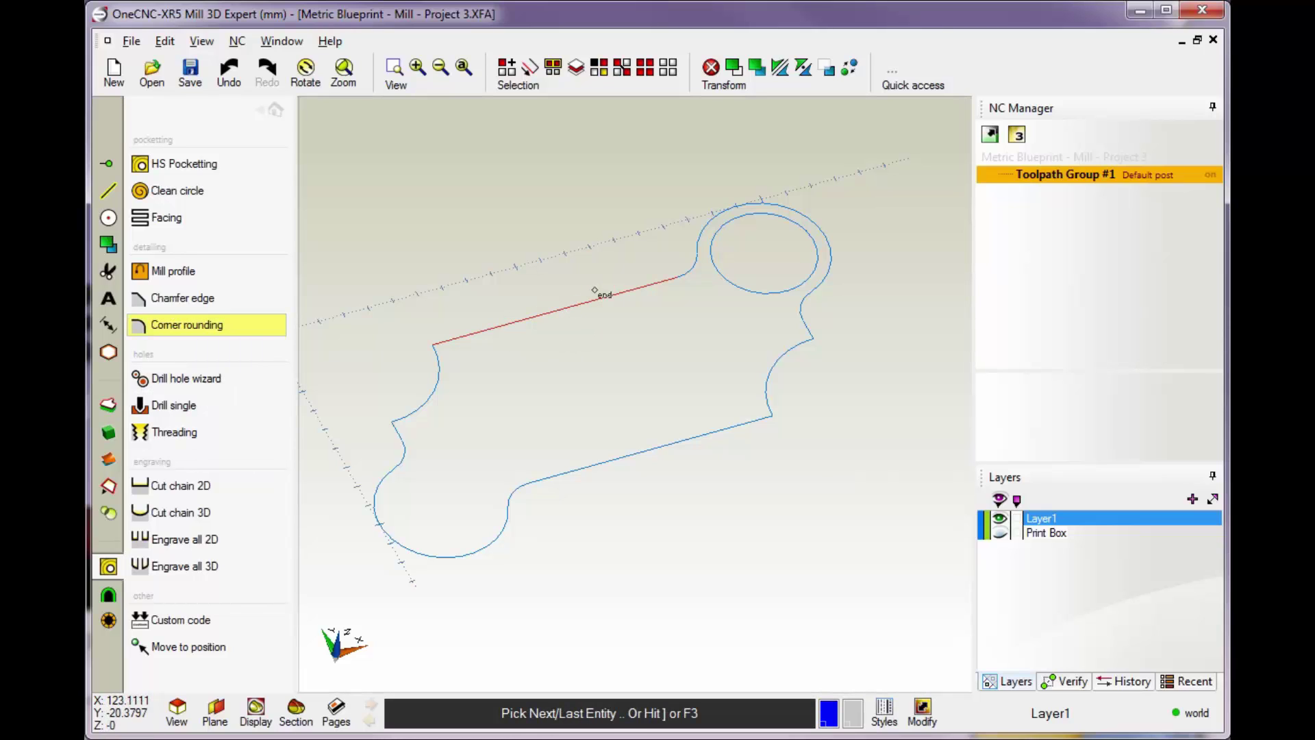
{"action": "key", "text": "F3"}
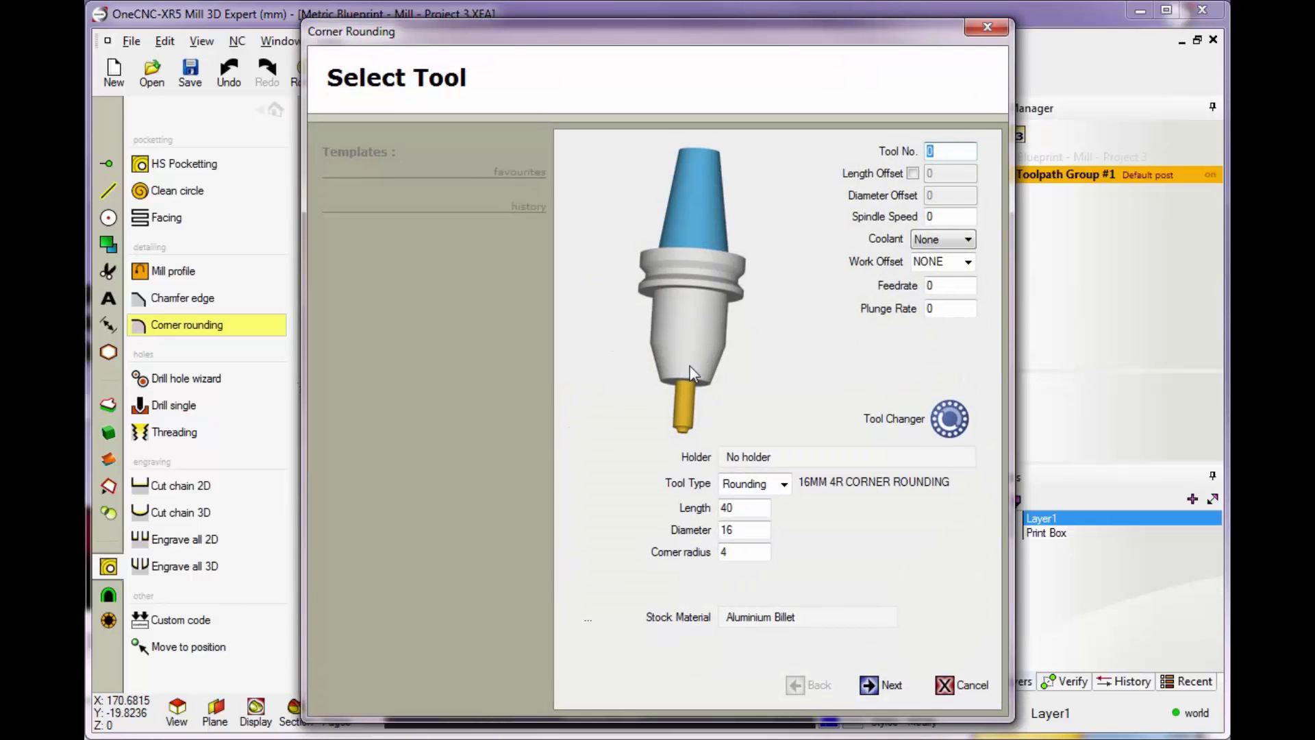
Set tool number 1 at 3000 rpm with flood coolant and feedrate .25
{"action": "left_click", "coordinate": [942, 151]}
{"action": "type", "text": "1"}
{"action": "key", "text": "Tab"}
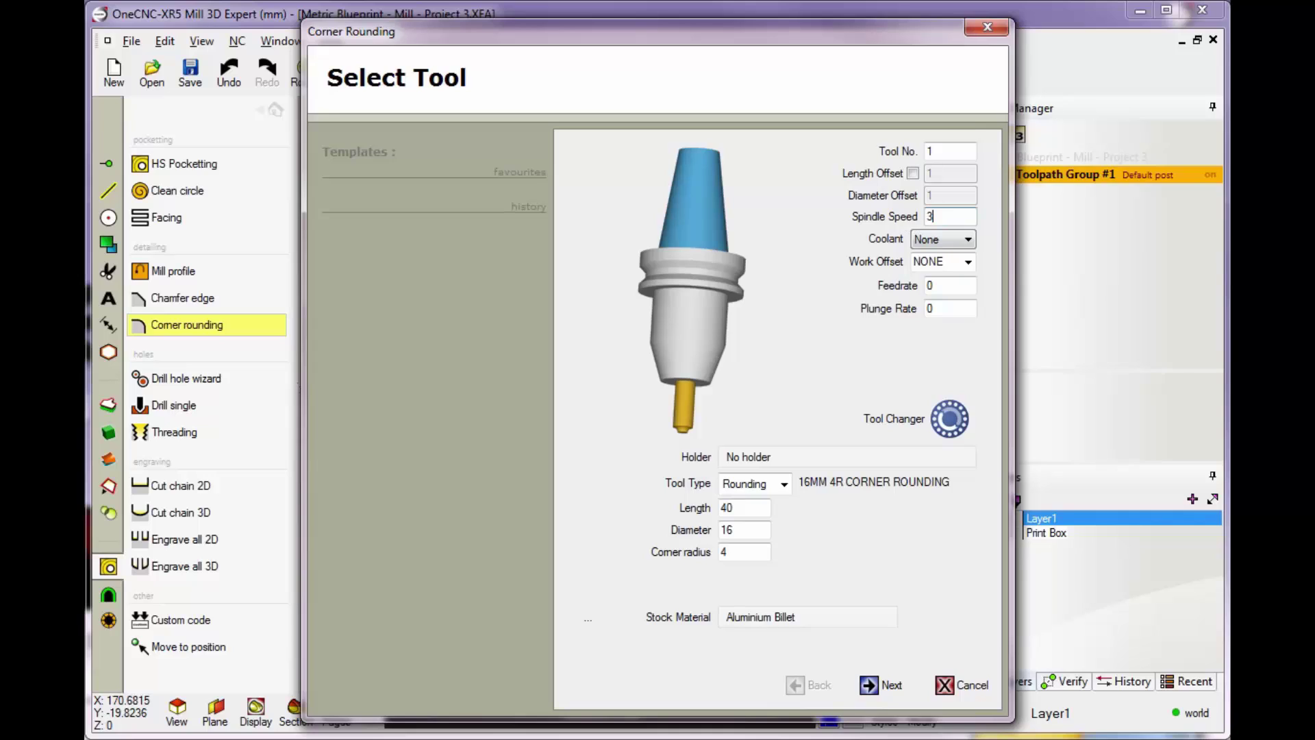
{"action": "left_click", "coordinate": [929, 244]}
{"action": "left_click", "coordinate": [935, 268]}
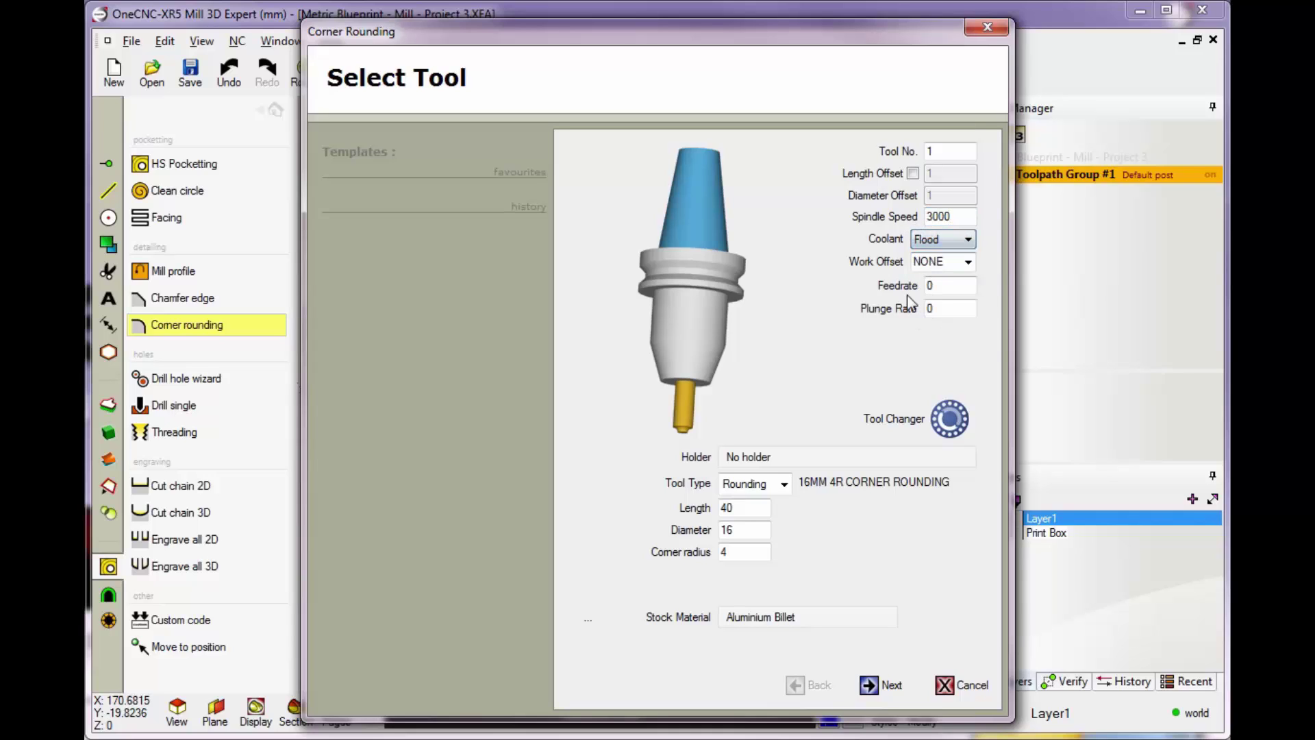
{"action": "key", "text": "Tab"}
{"action": "key", "text": "Tab"}
{"action": "type", "text": ".25"}
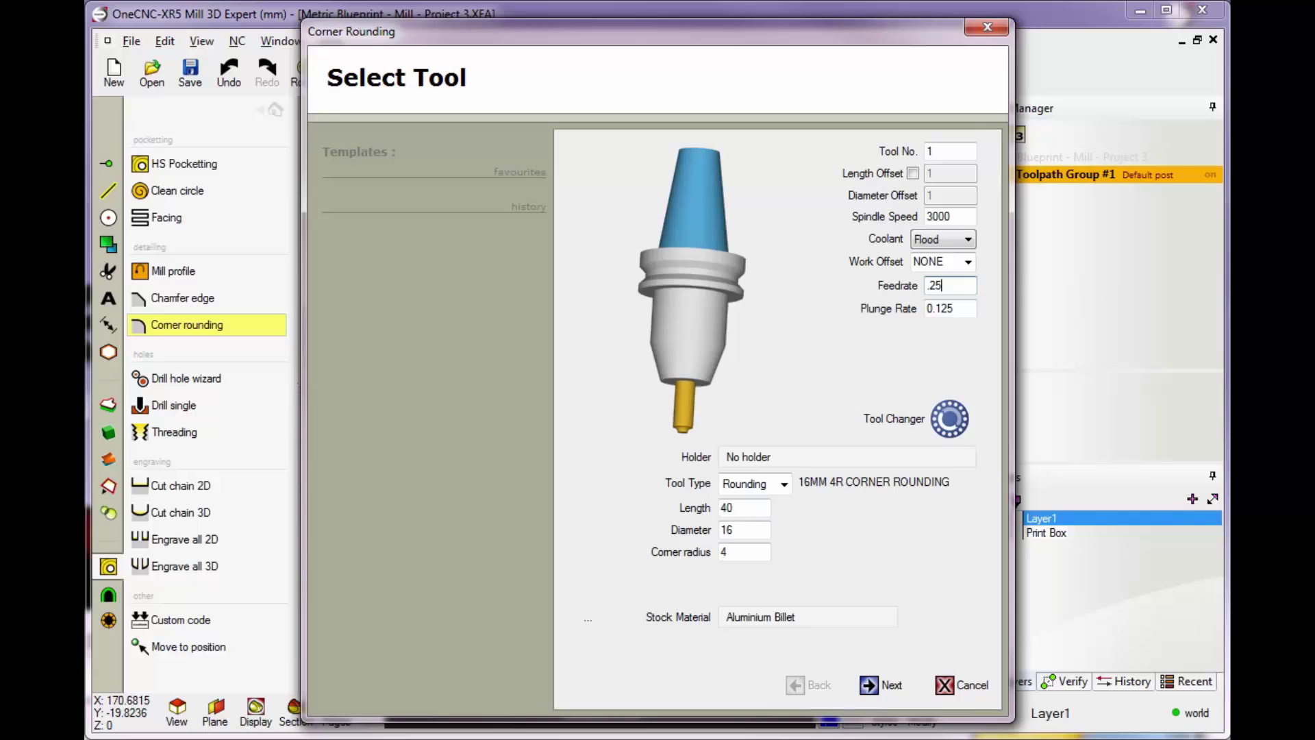
Make the cutter 12 mm in diameter with a 3 mm corner radius, and accept it
{"action": "double_click", "coordinate": [729, 555]}
{"action": "double_click", "coordinate": [753, 529]}
{"action": "type", "text": "12"}
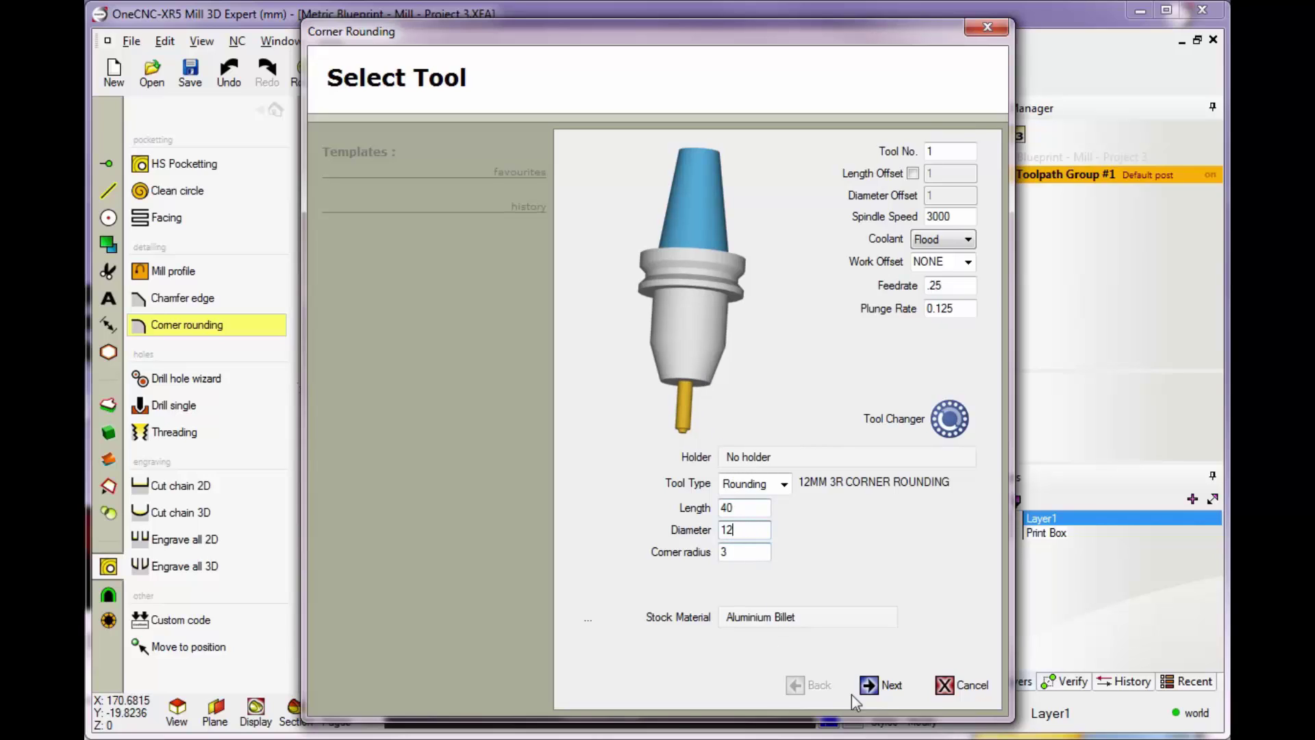
{"action": "left_click", "coordinate": [869, 686]}
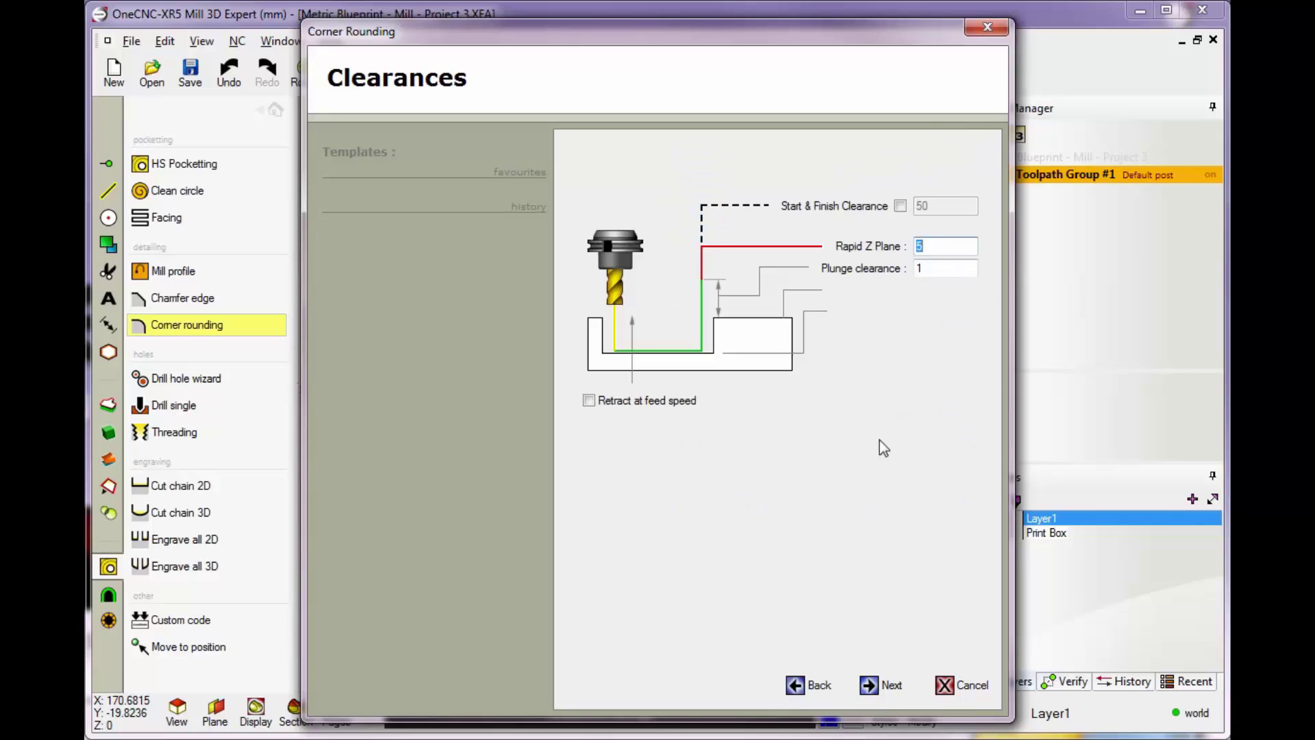
Enter Rapid Z Plane 10, then confirm Geometry Position 1. Outside Edge for the corner rounding
{"action": "type", "text": "10"}
{"action": "key", "text": "Tab"}
{"action": "left_click", "coordinate": [880, 684]}
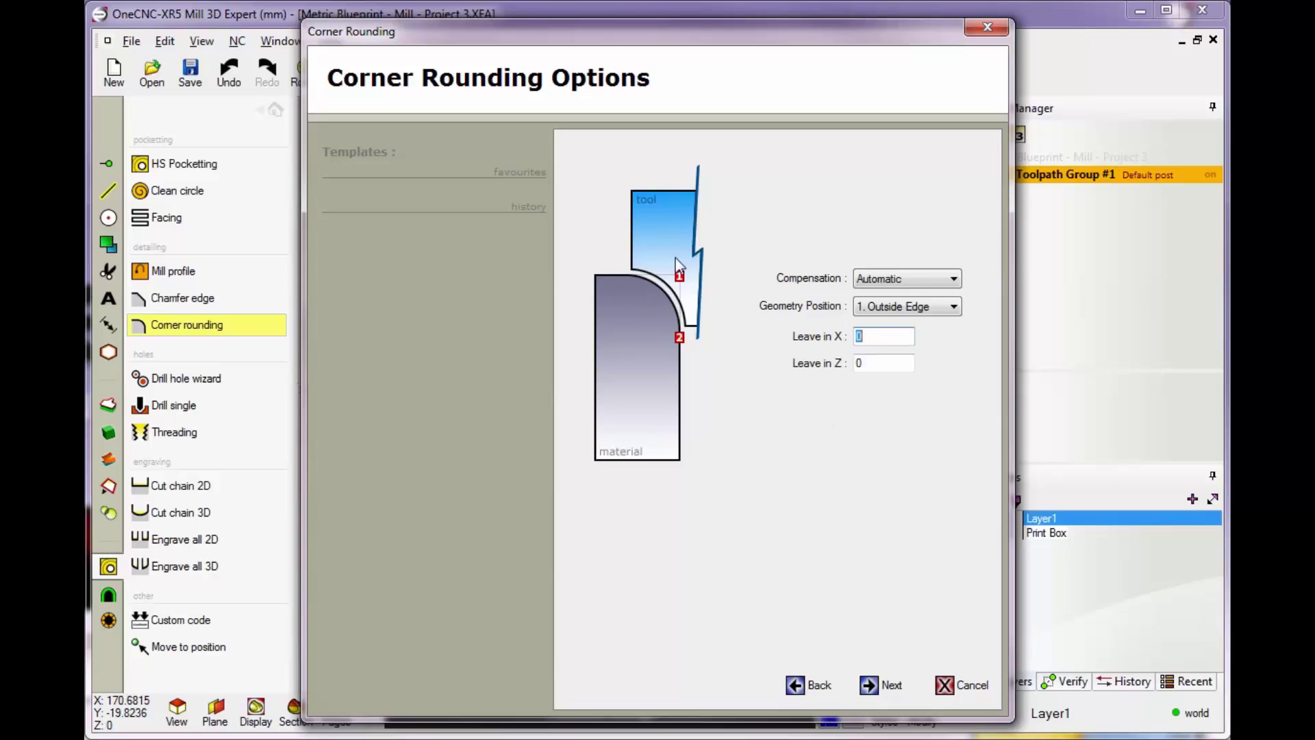
{"action": "left_click", "coordinate": [892, 306]}
{"action": "left_click", "coordinate": [892, 306]}
Apply a Line-Arc lead-in of radius 3 and angle 45, copy it to the exit, and finish
{"action": "left_click", "coordinate": [869, 685]}
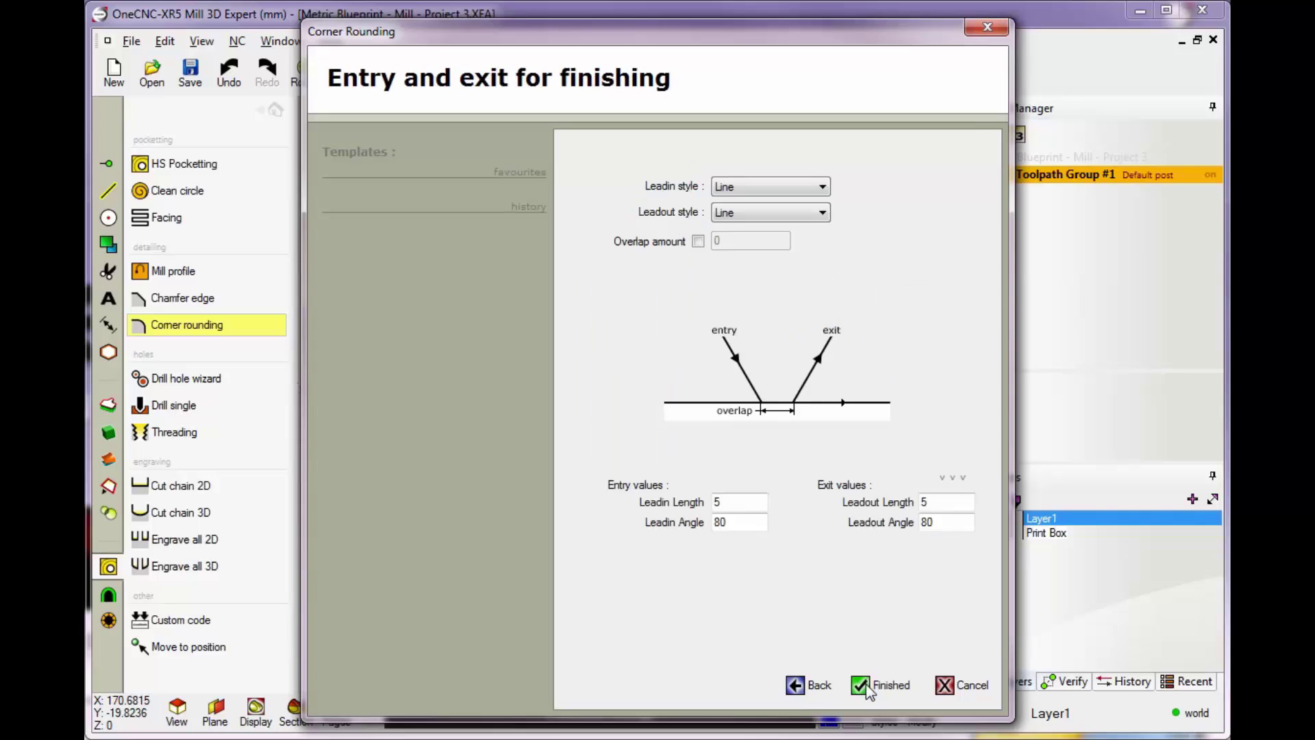
{"action": "left_click", "coordinate": [739, 192]}
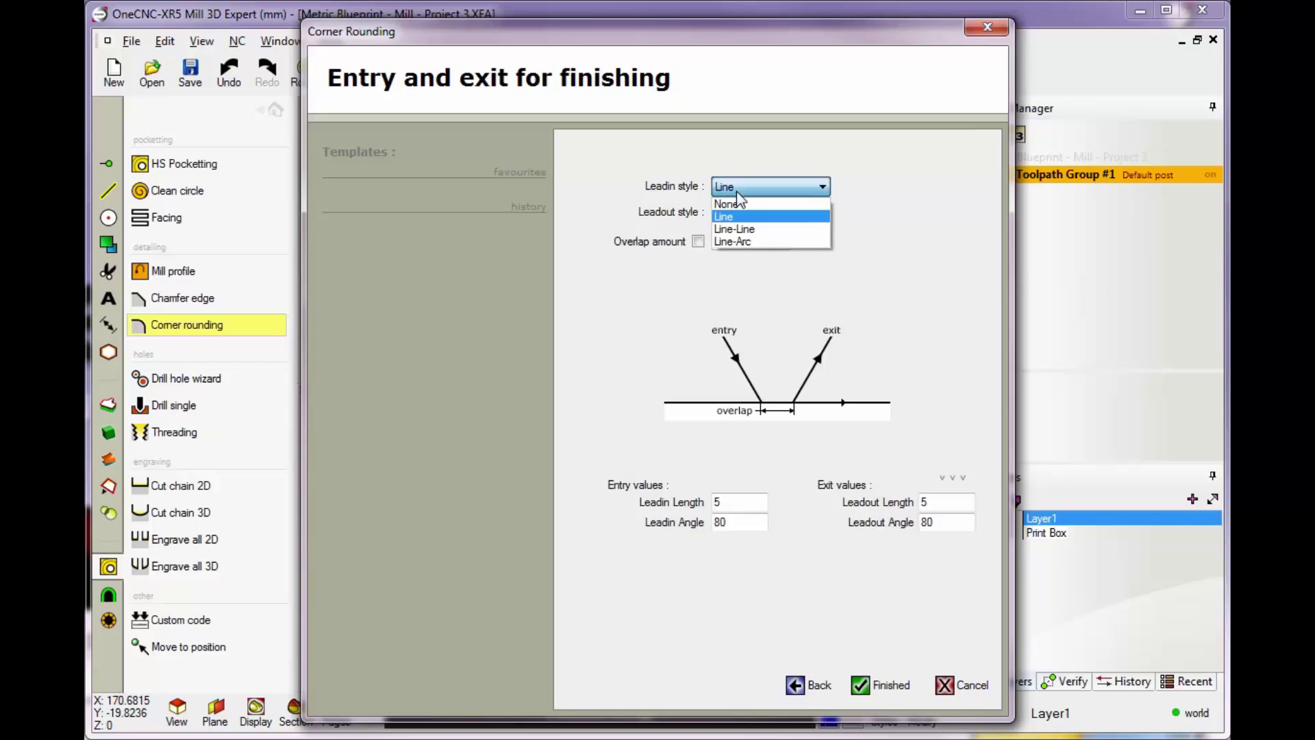
{"action": "left_click", "coordinate": [745, 240]}
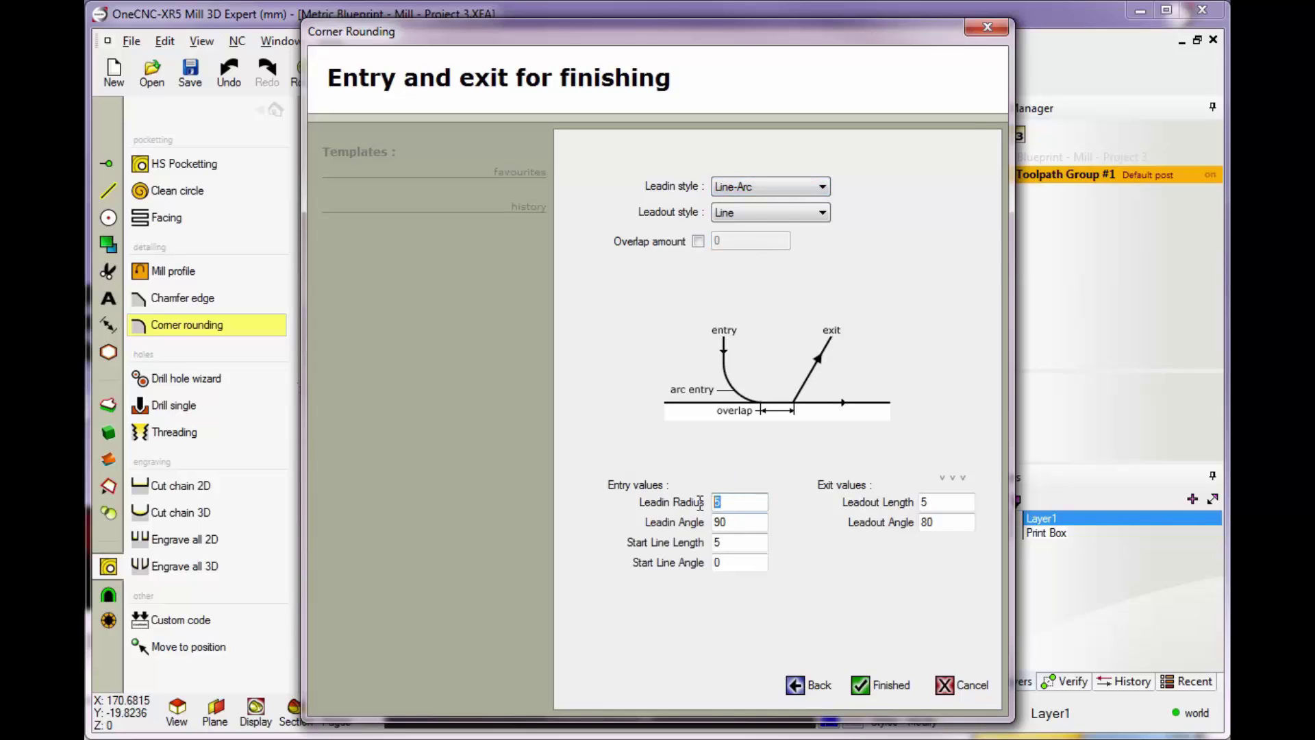
{"action": "type", "text": "3"}
{"action": "key", "text": "Tab"}
{"action": "type", "text": "45"}
{"action": "key", "text": "Tab"}
{"action": "left_click", "coordinate": [951, 478]}
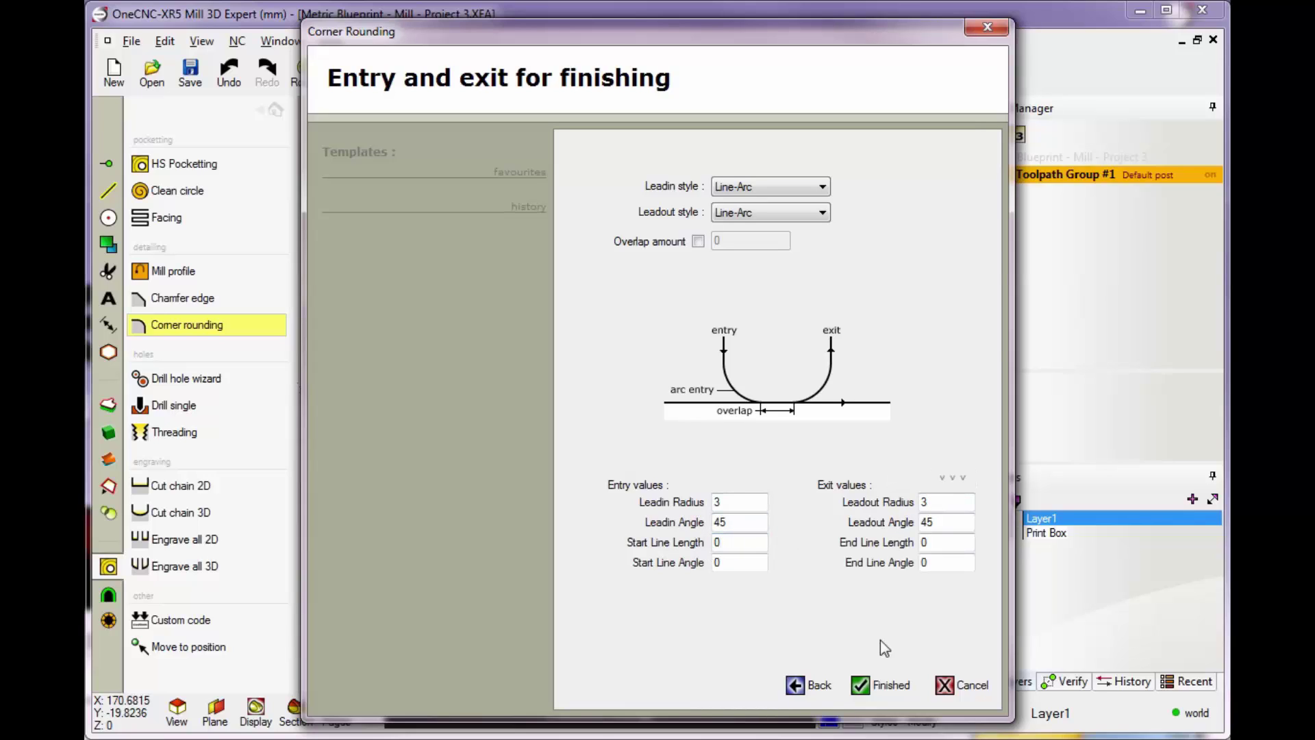
{"action": "left_click", "coordinate": [861, 683]}
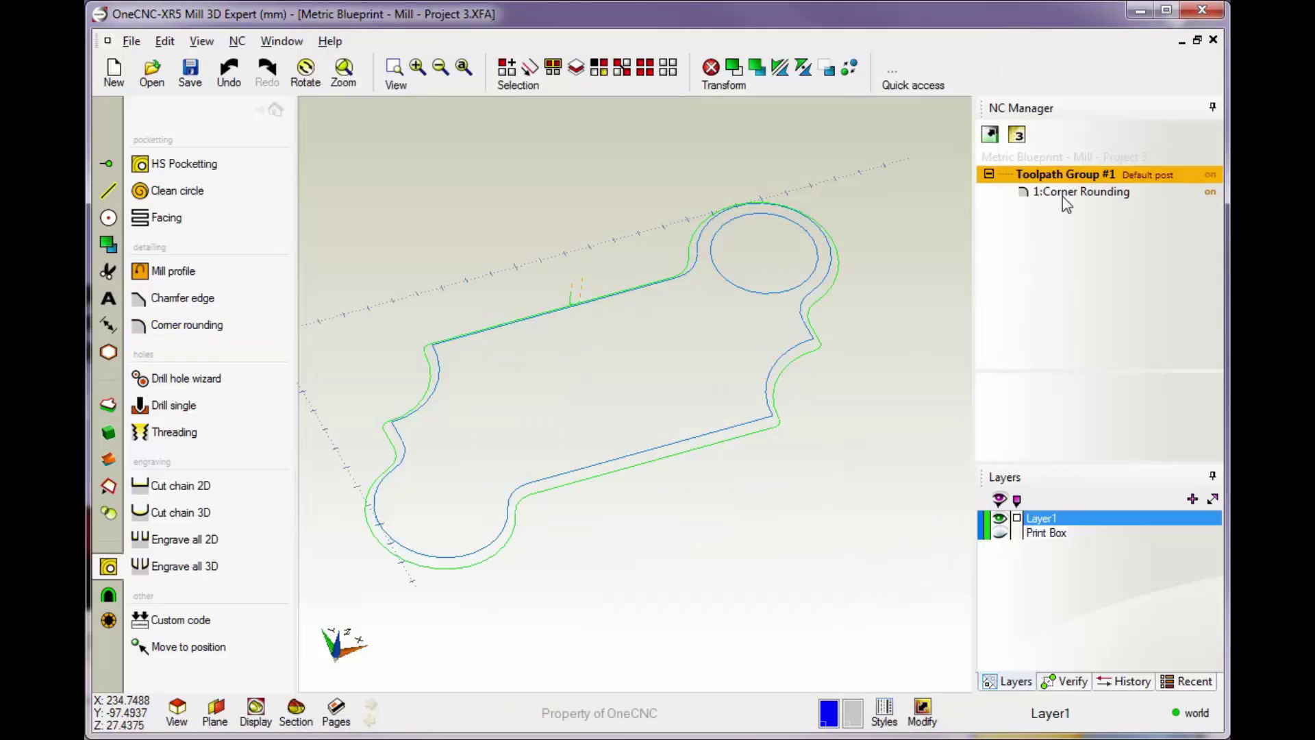
Run a solid Simulate / Rest of Toolpath Group #1 bounded by the outer contour, orbiting the view
{"action": "right_click", "coordinate": [1065, 176]}
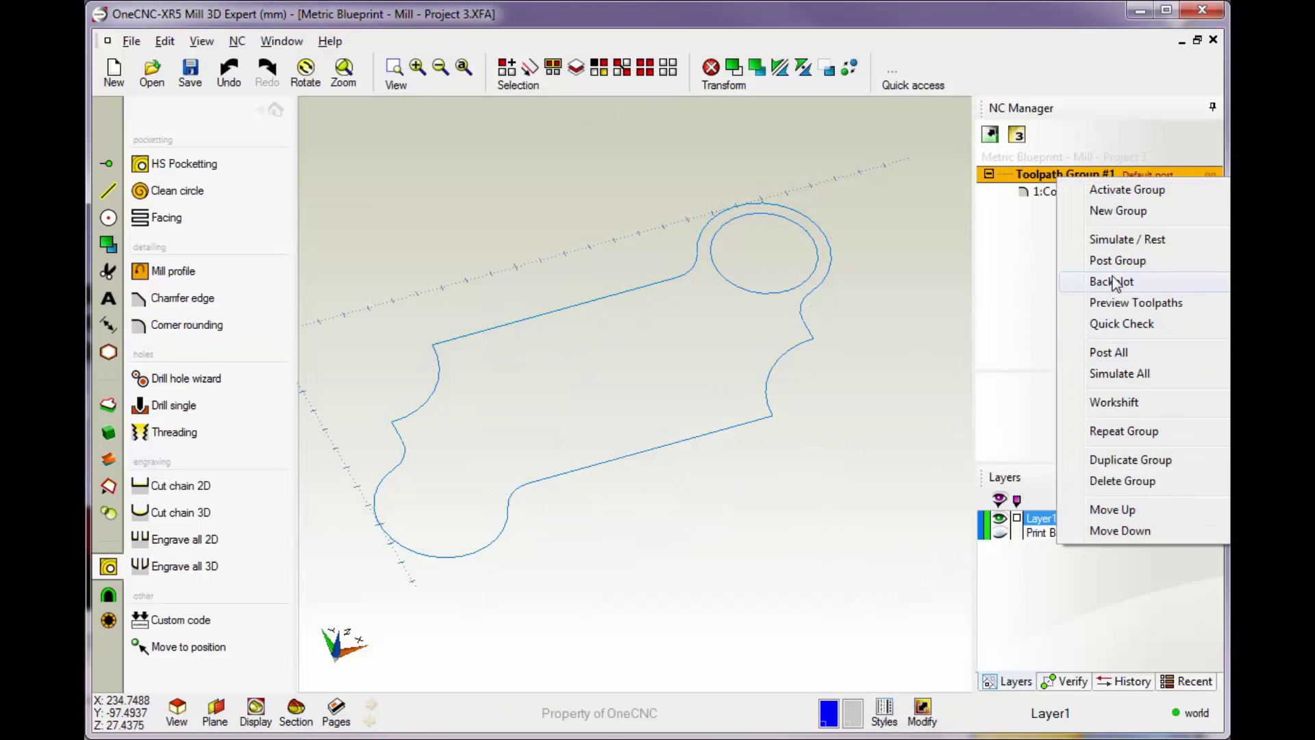
{"action": "left_click", "coordinate": [1116, 240]}
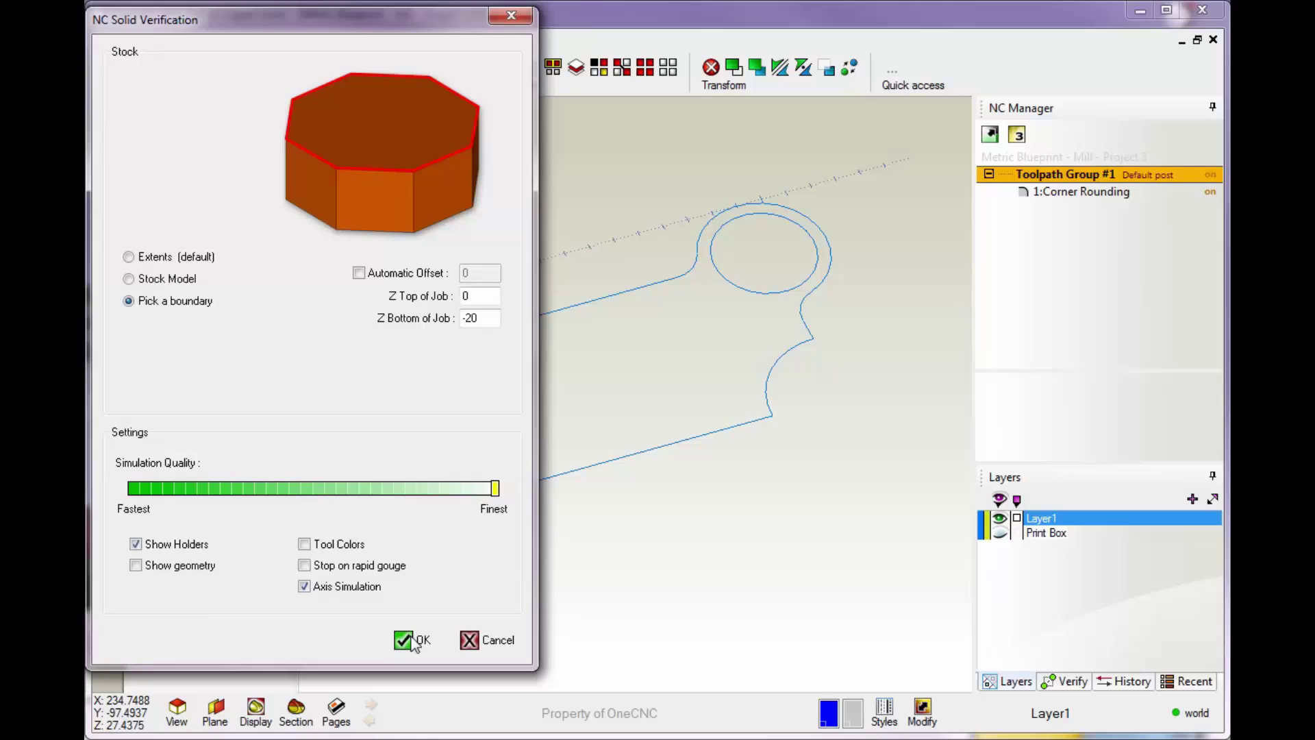
{"action": "left_click", "coordinate": [411, 632]}
{"action": "left_click", "coordinate": [564, 329]}
{"action": "right_click", "coordinate": [563, 329]}
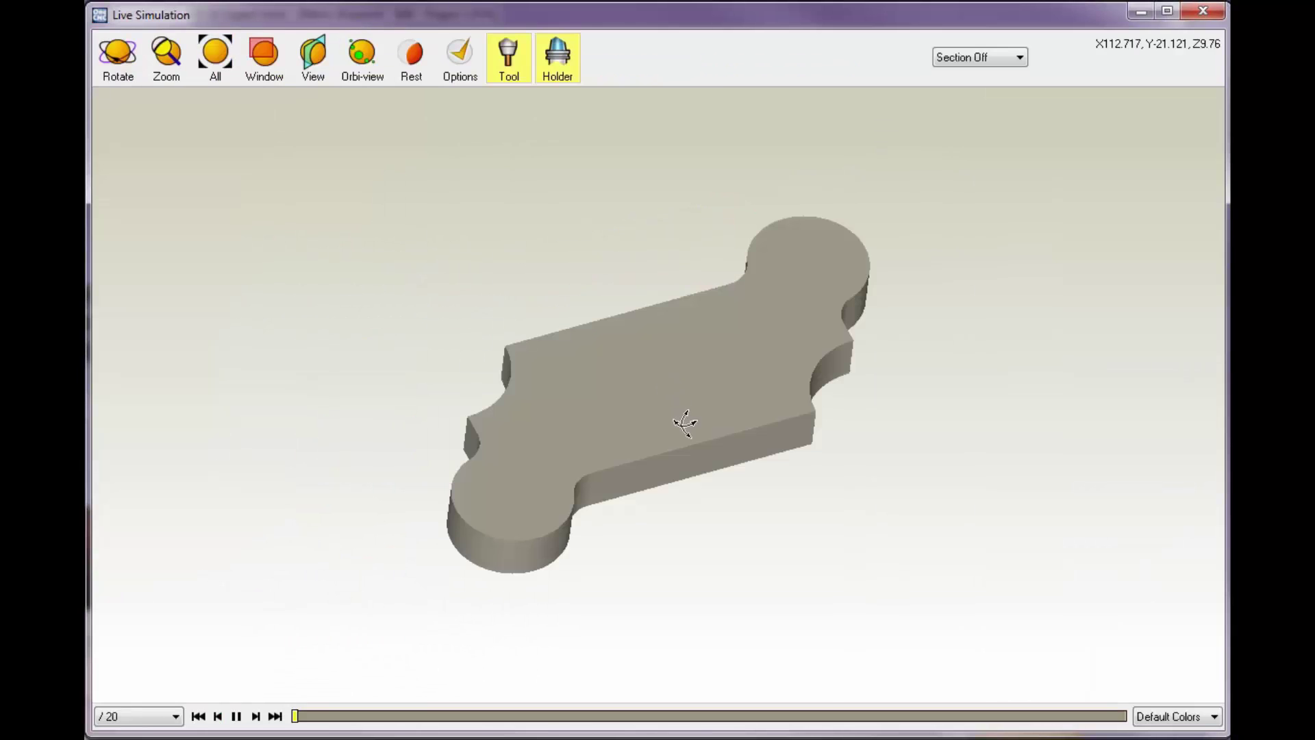
{"action": "left_click_drag", "start_coordinate": [669, 396], "coordinate": [402, 409]}
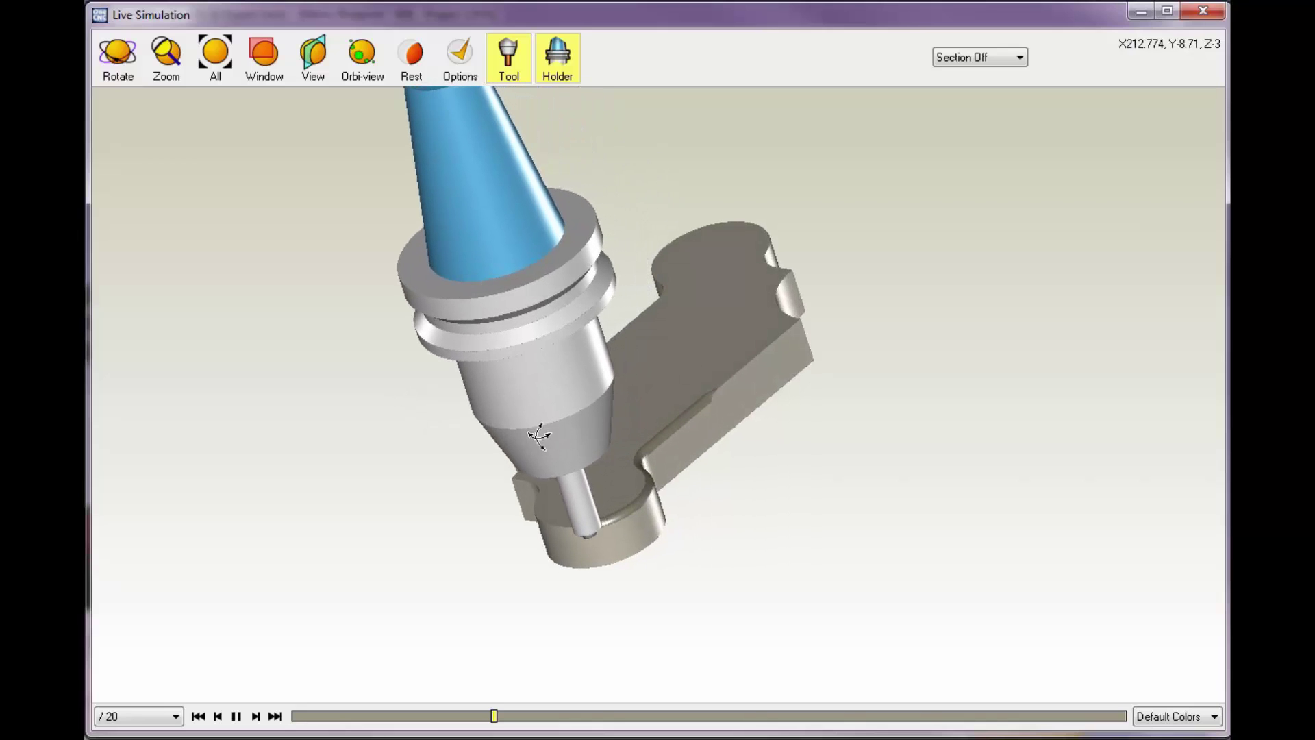